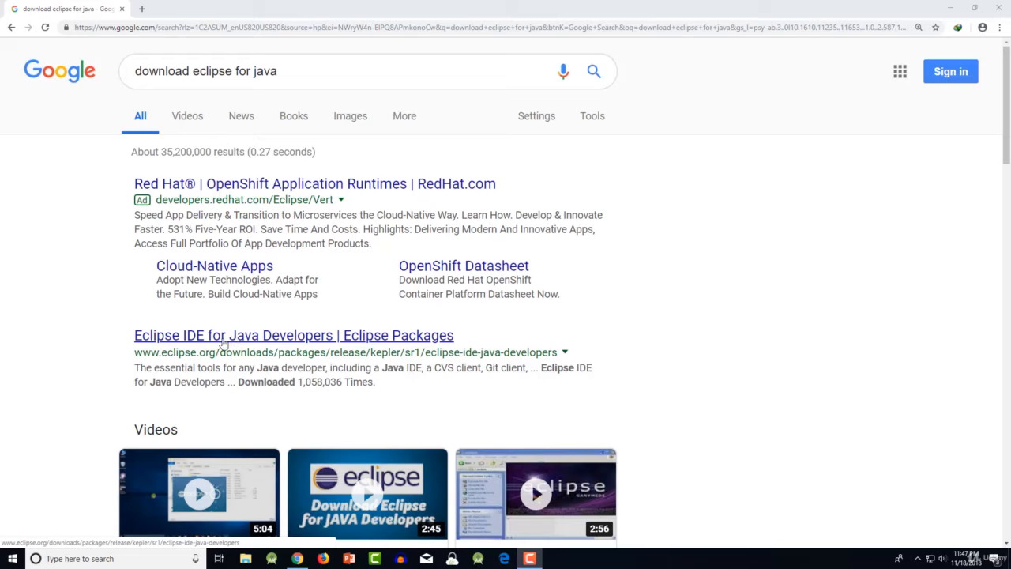
- Open the Eclipse IDE for Java Developers page of the newer 2018-09 release, starting from the Kepler package's search result
click(294, 340)
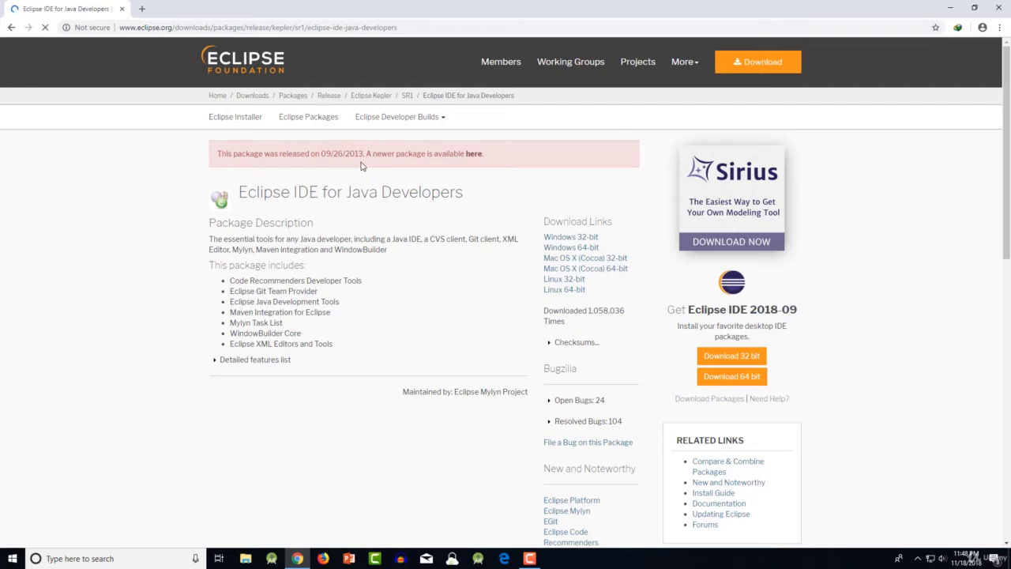
click(474, 154)
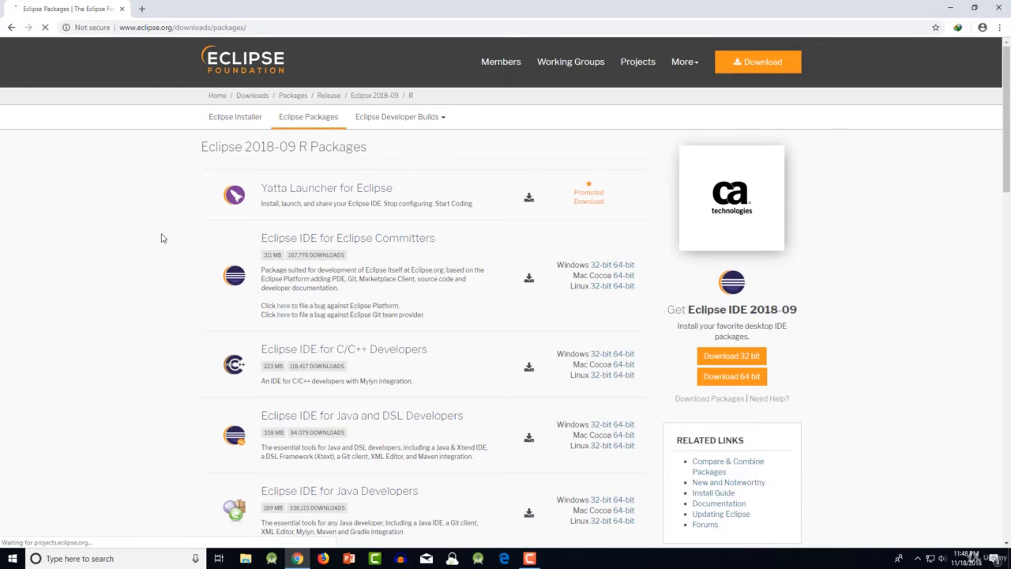
scroll(162, 236, down, 1)
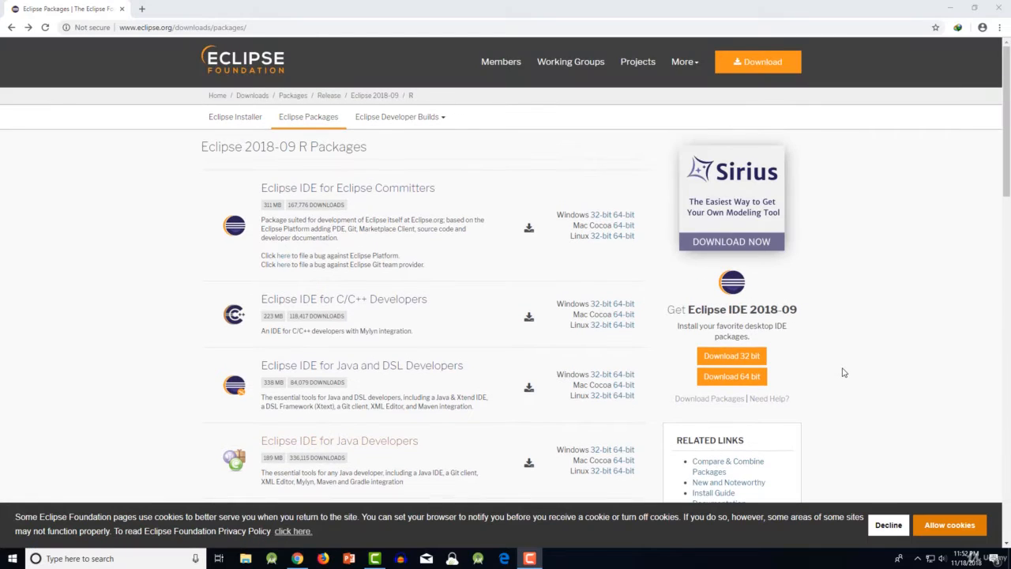
click(833, 380)
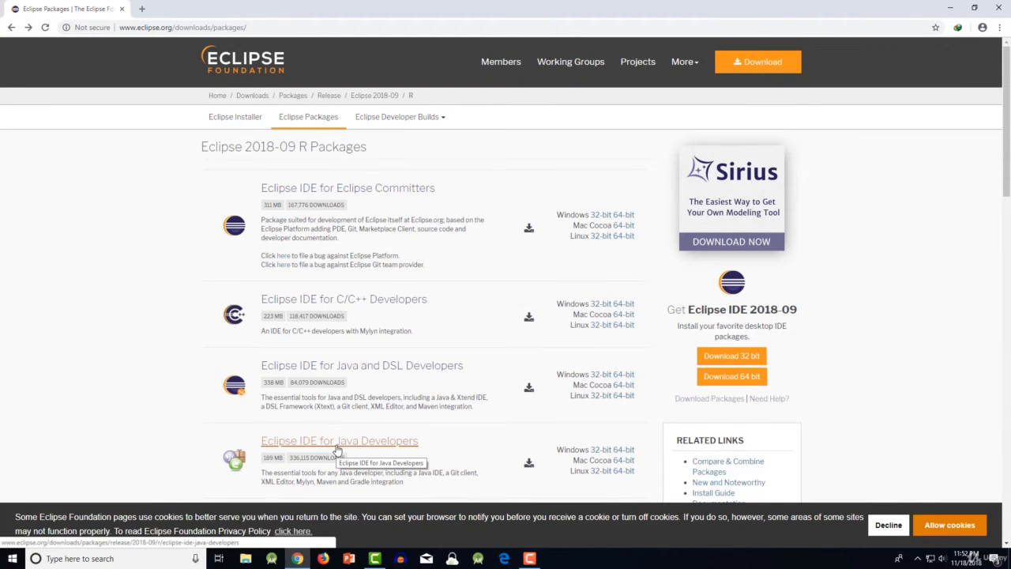
scroll(342, 450, down, 1)
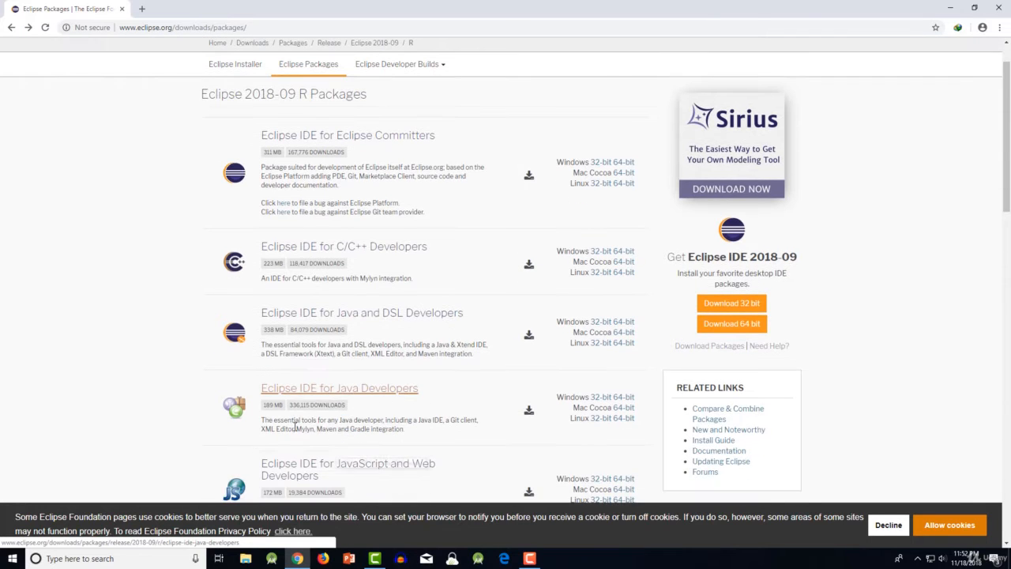
click(341, 389)
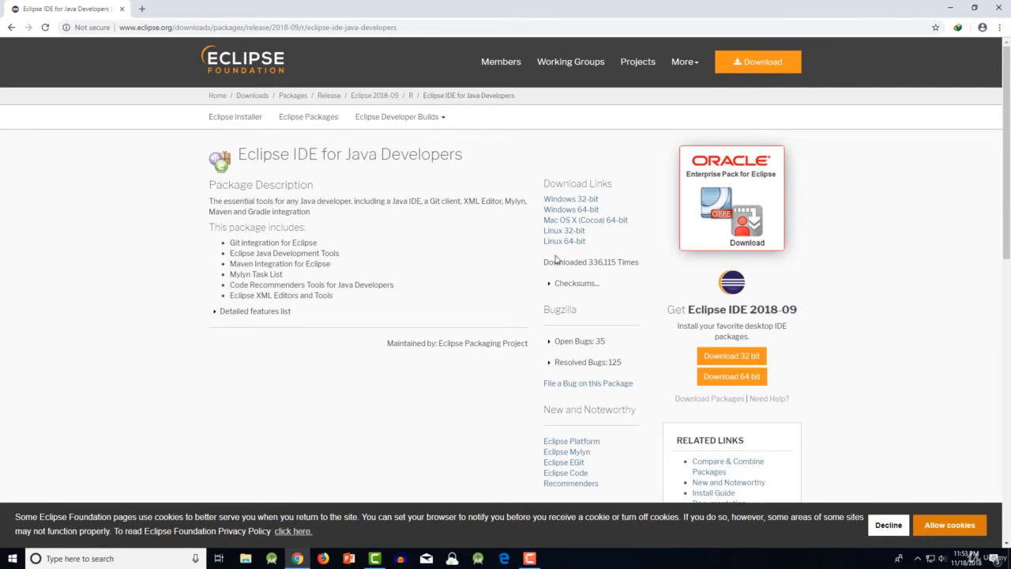
- Download the Windows 64-bit package eclipse-java-2018-09-win32-x86_64.zip into the Compressed downloads folder
click(587, 211)
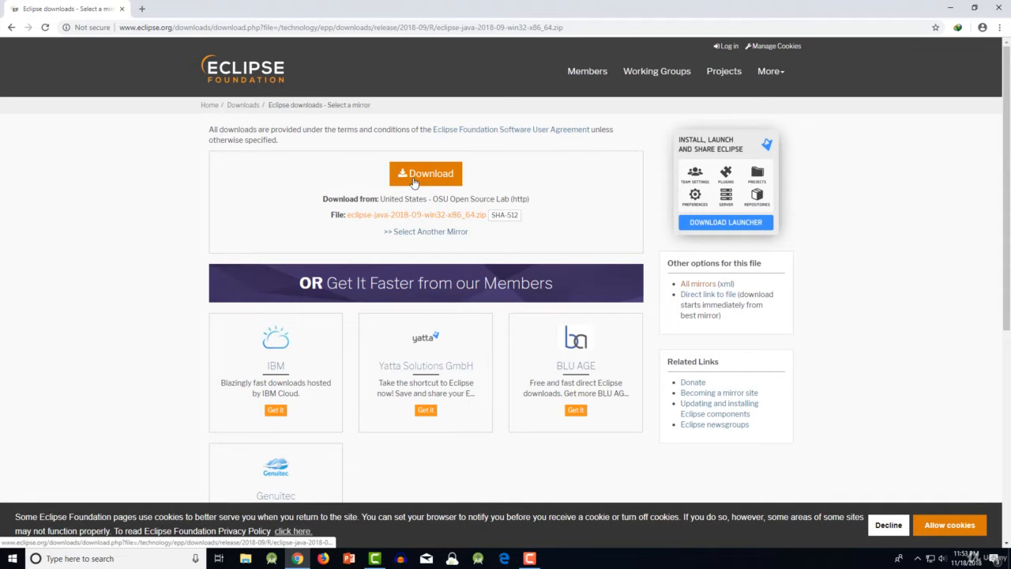
click(432, 177)
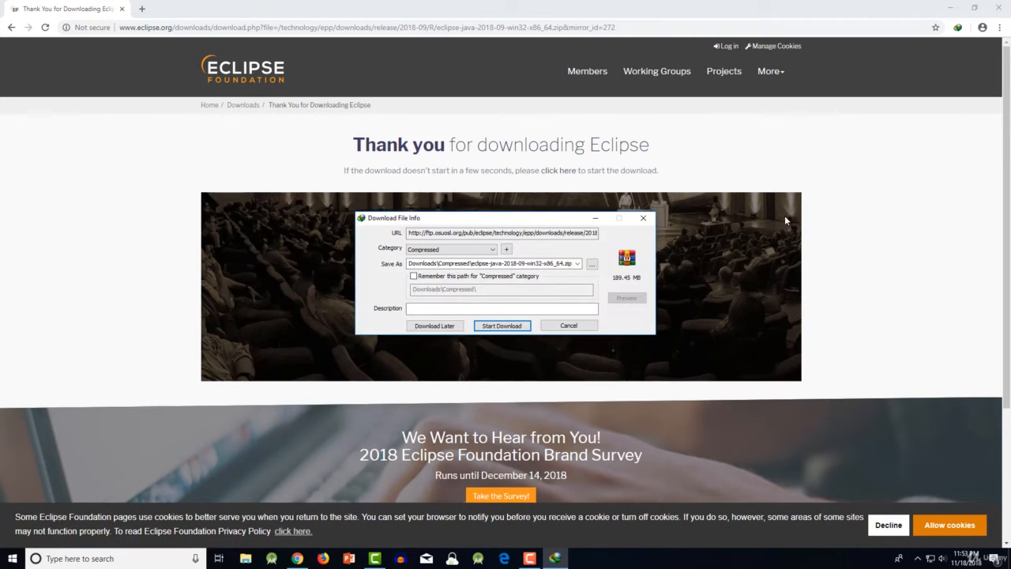
click(503, 326)
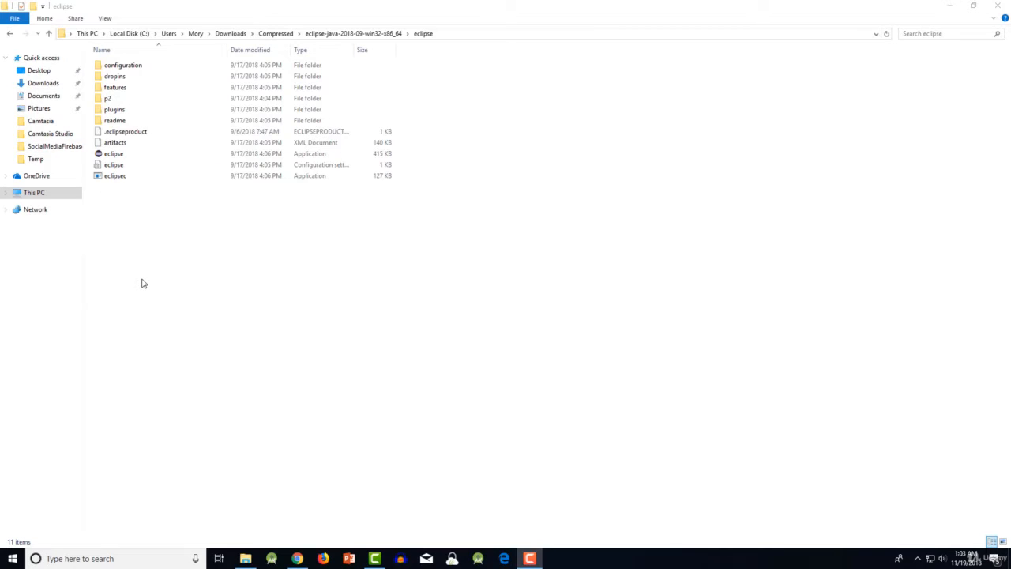
- Try to launch the eclipse application from the extracted eclipse folder
click(110, 156)
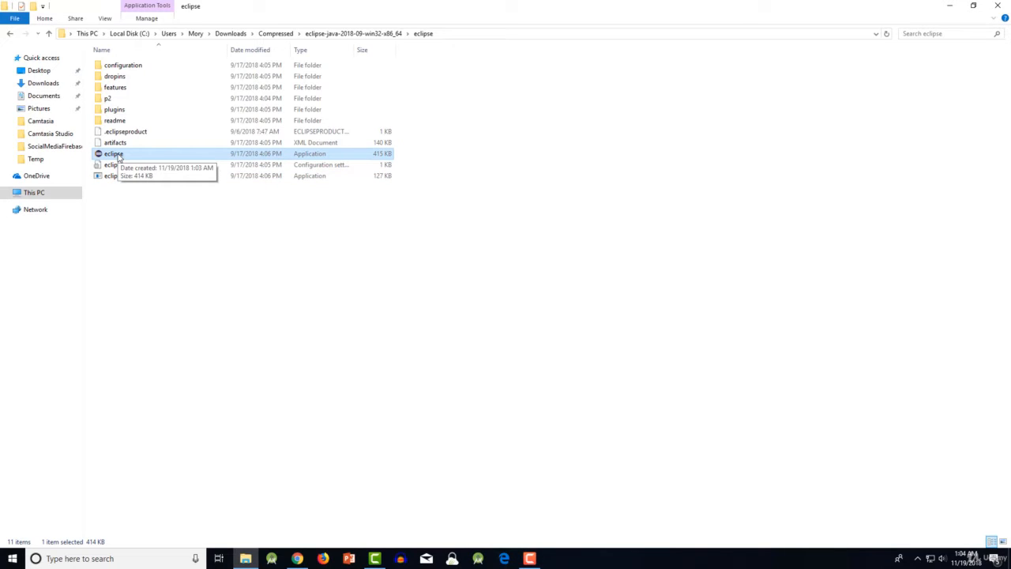
double_click(119, 156)
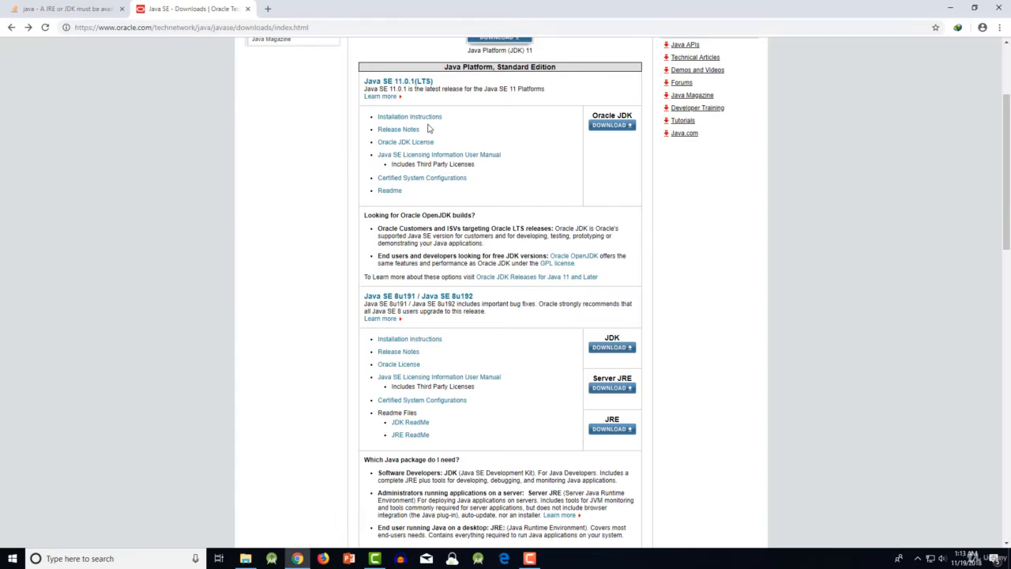
- Open the JRE download page for Java SE 8u191 / 8u192 on the Oracle site
scroll(429, 128, up, 1)
scroll(672, 396, down, 1)
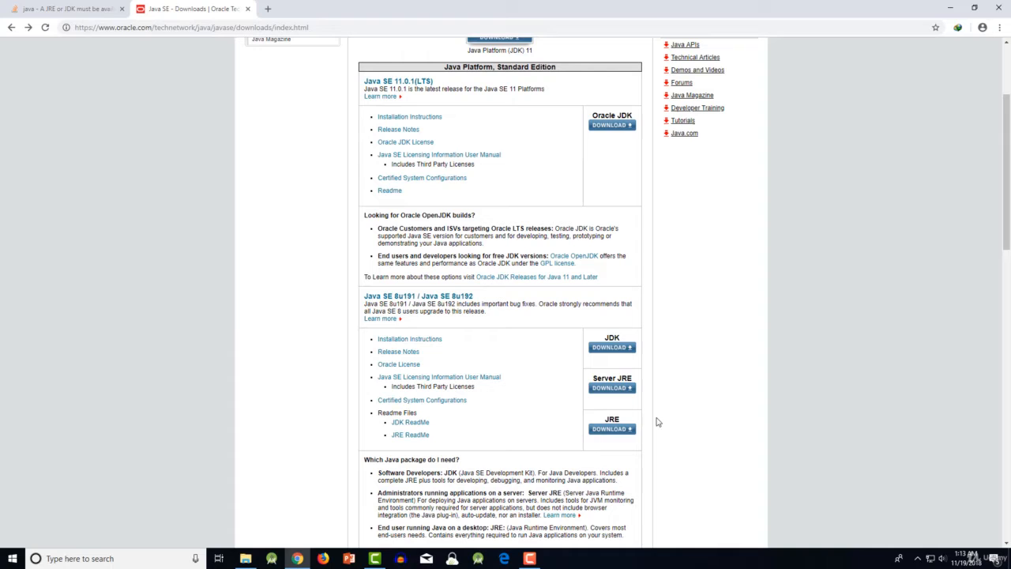
click(615, 439)
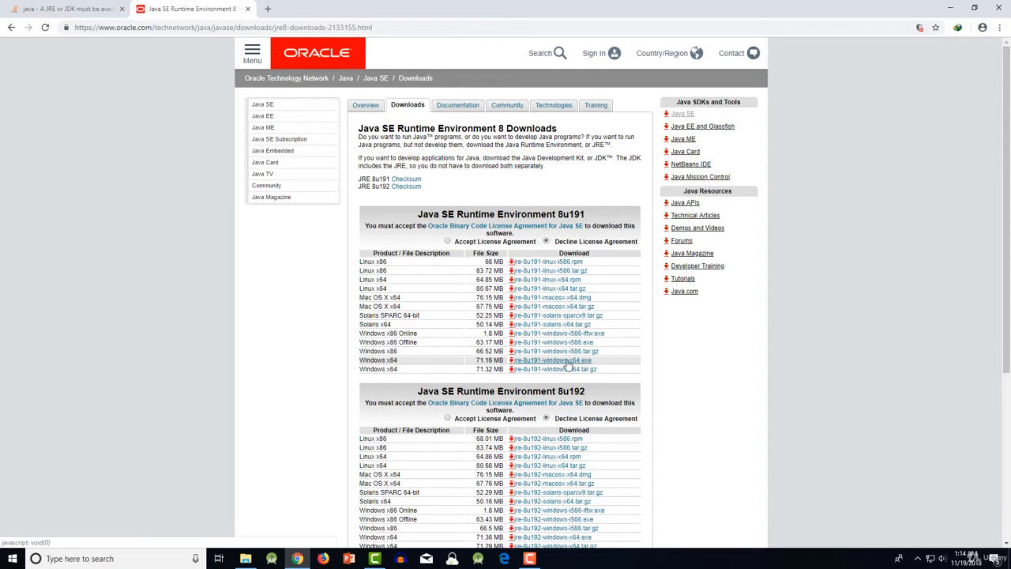
- Accept the license agreement for Java SE Runtime Environment 8u191 and download jre-8u191-windows-x64.exe
click(534, 362)
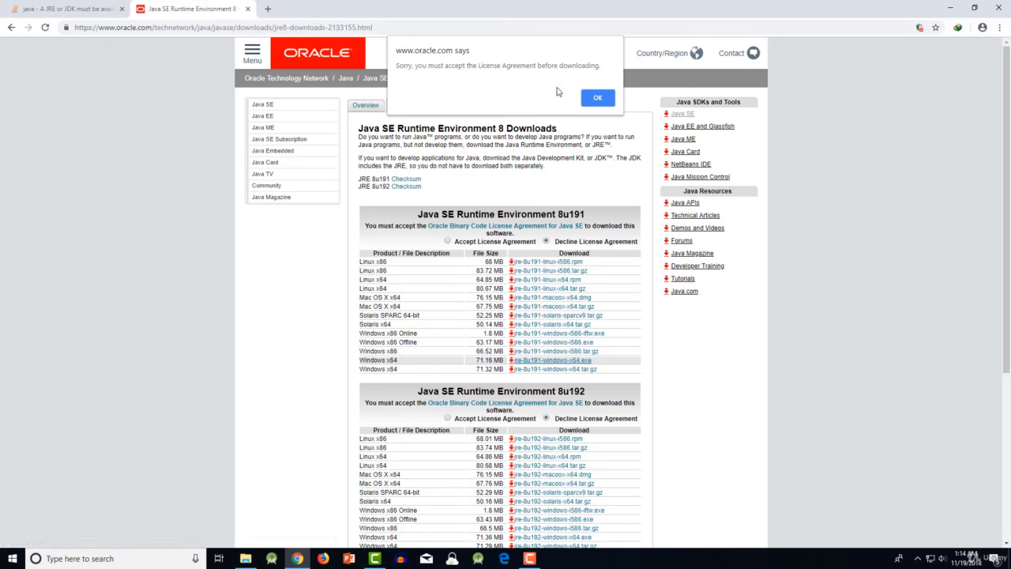
click(599, 98)
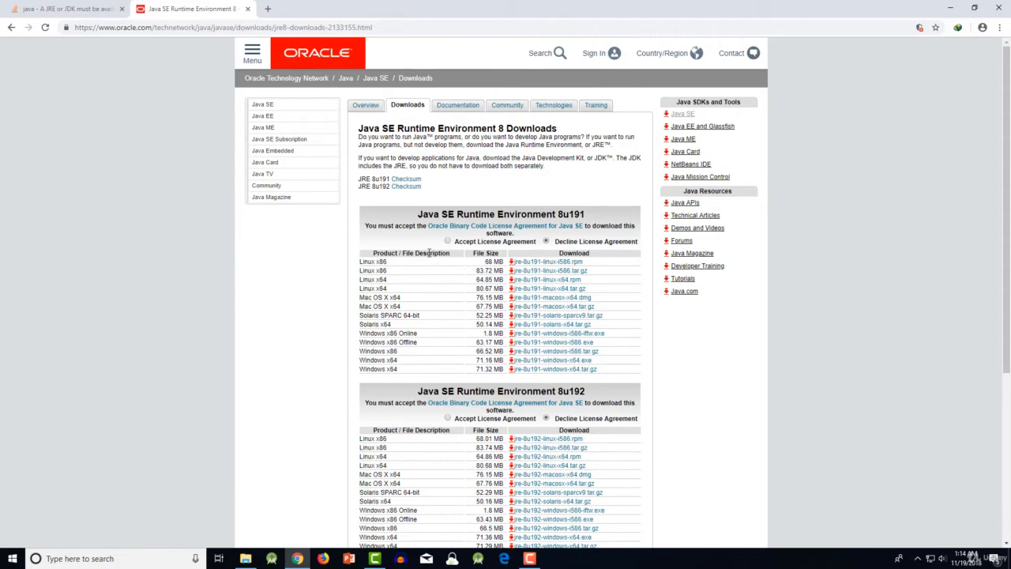
click(448, 241)
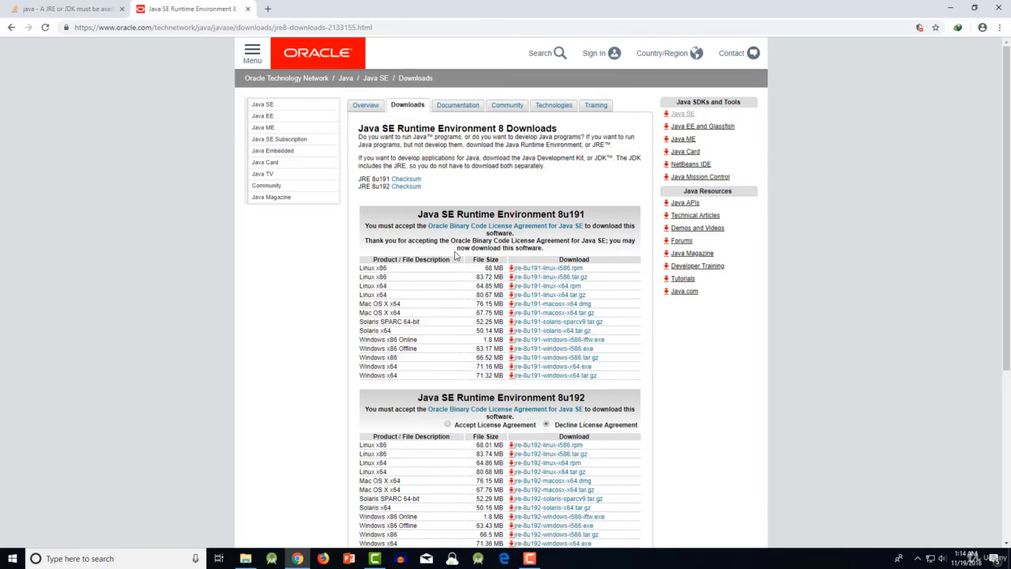
scroll(401, 319, down, 1)
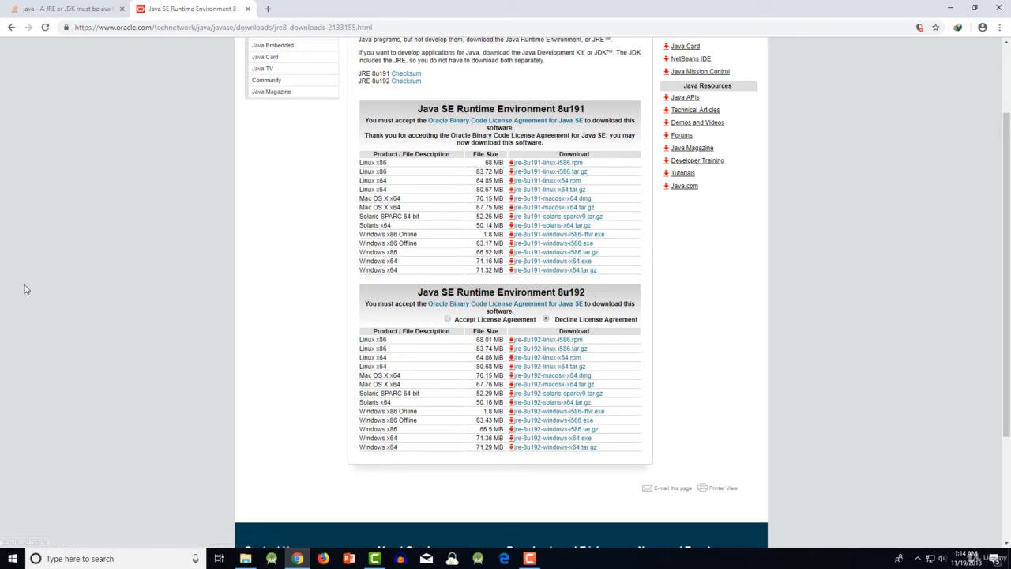
click(578, 265)
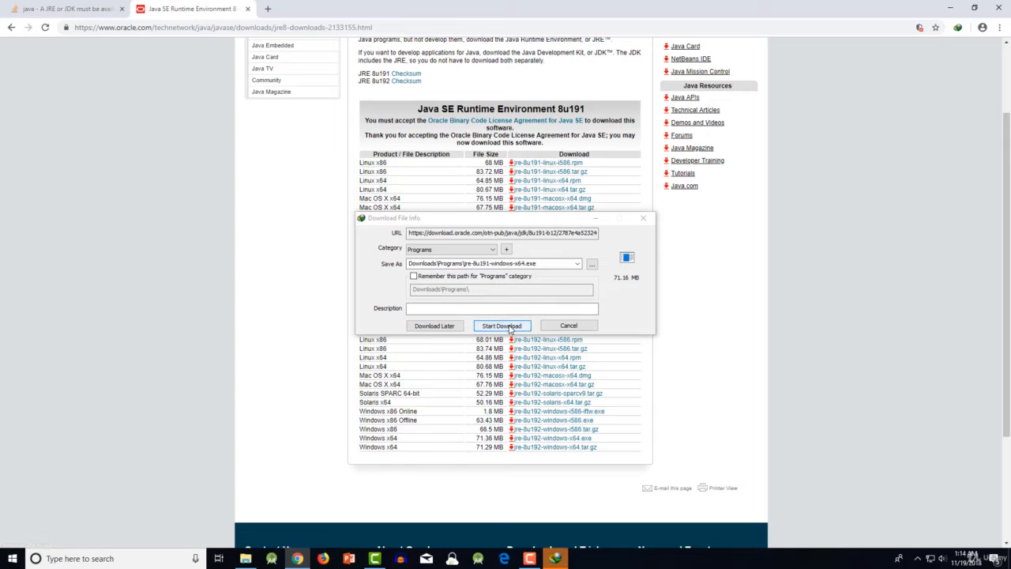
click(510, 326)
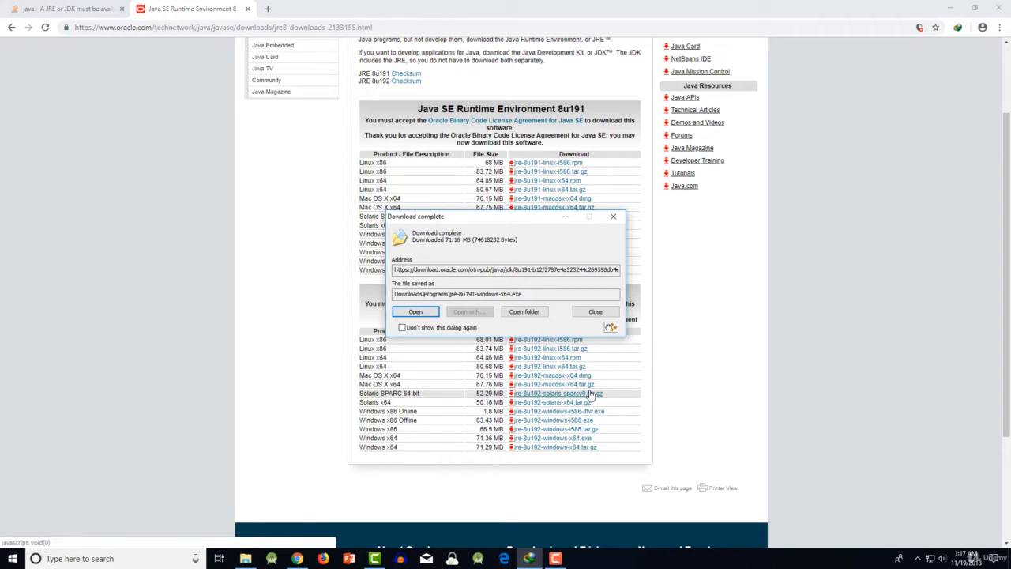
- Run the downloaded JRE installer and install Java in the default destination folder, acknowledging the license terms notice
click(419, 313)
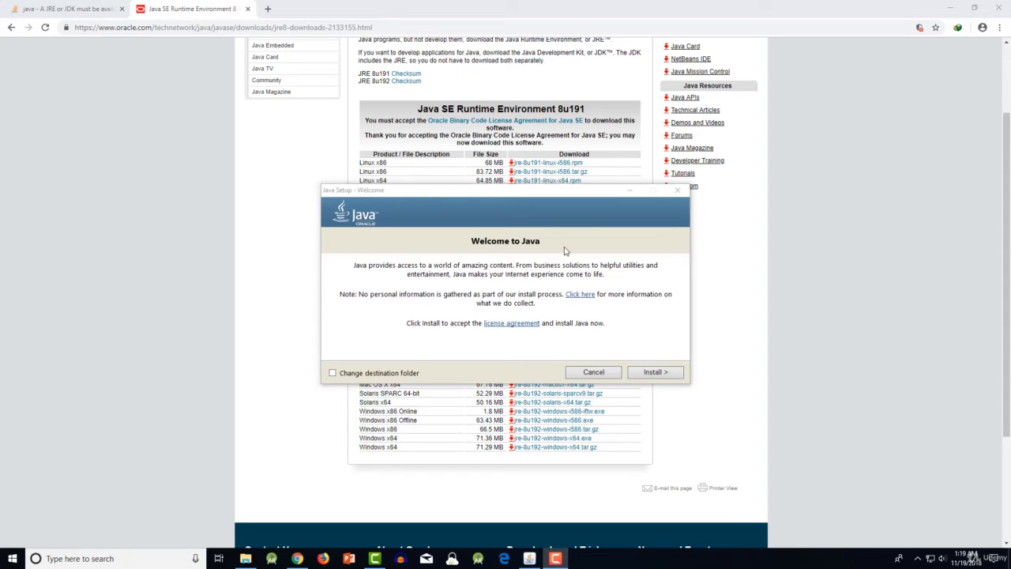
click(657, 373)
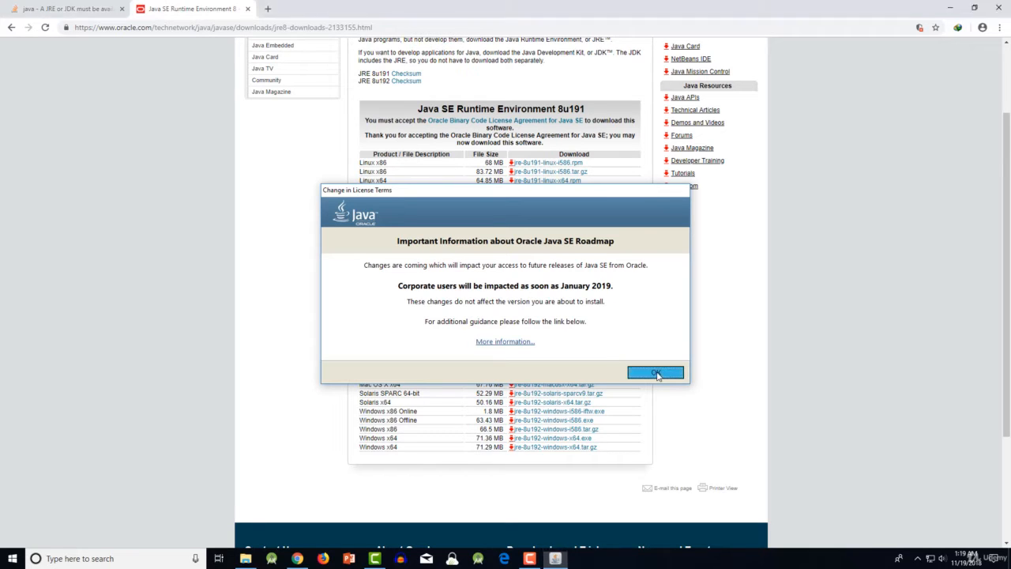
click(656, 373)
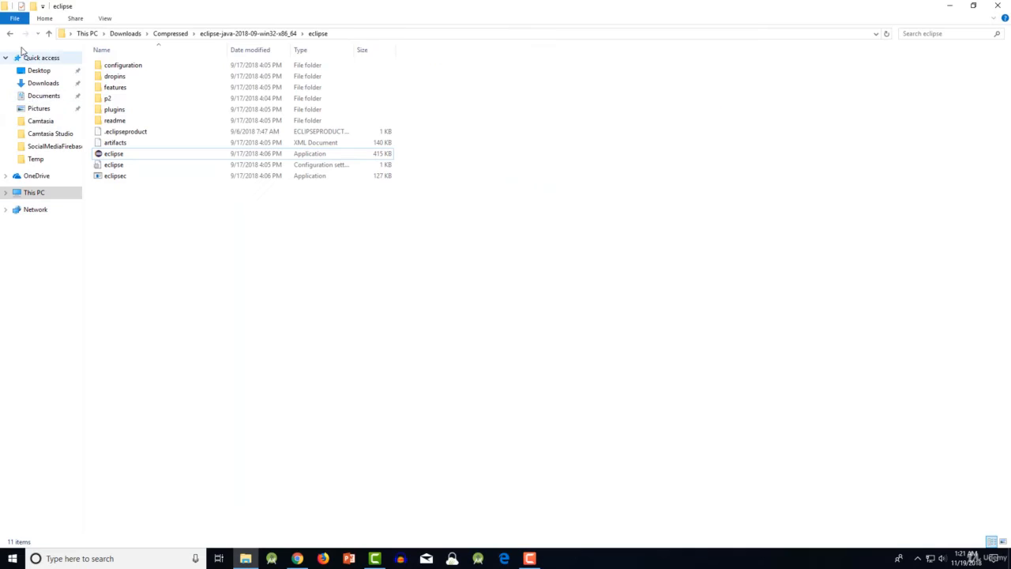
- Open the jre1.8.0_191 folder under Program Files\Java on Local Disk (C:)
click(34, 193)
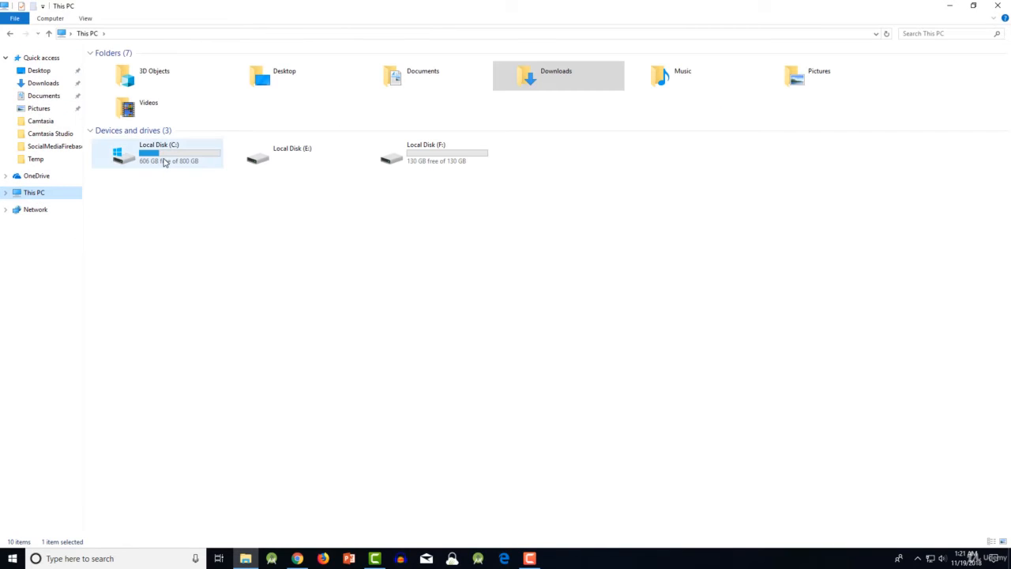
double_click(163, 164)
click(407, 129)
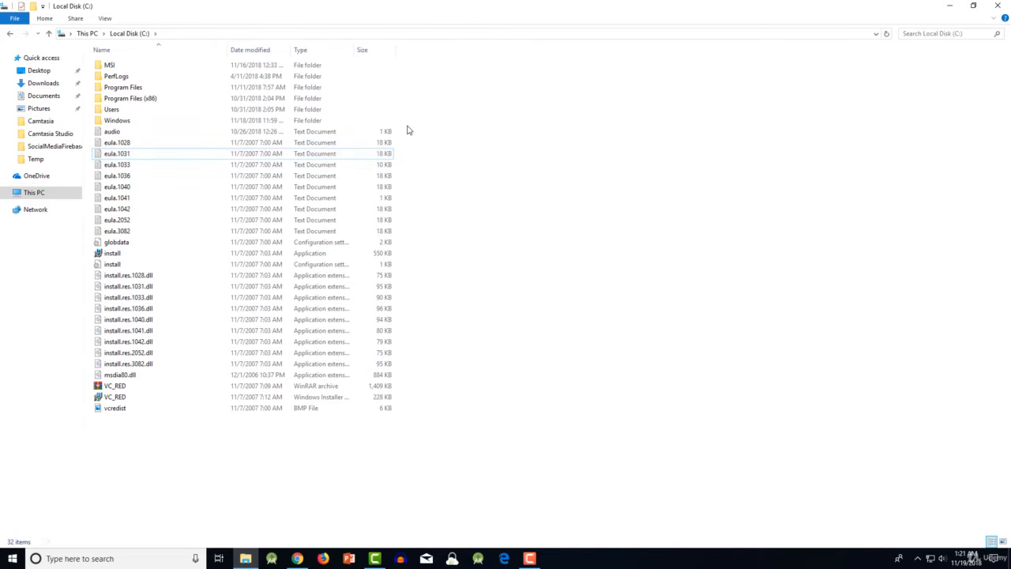
double_click(145, 89)
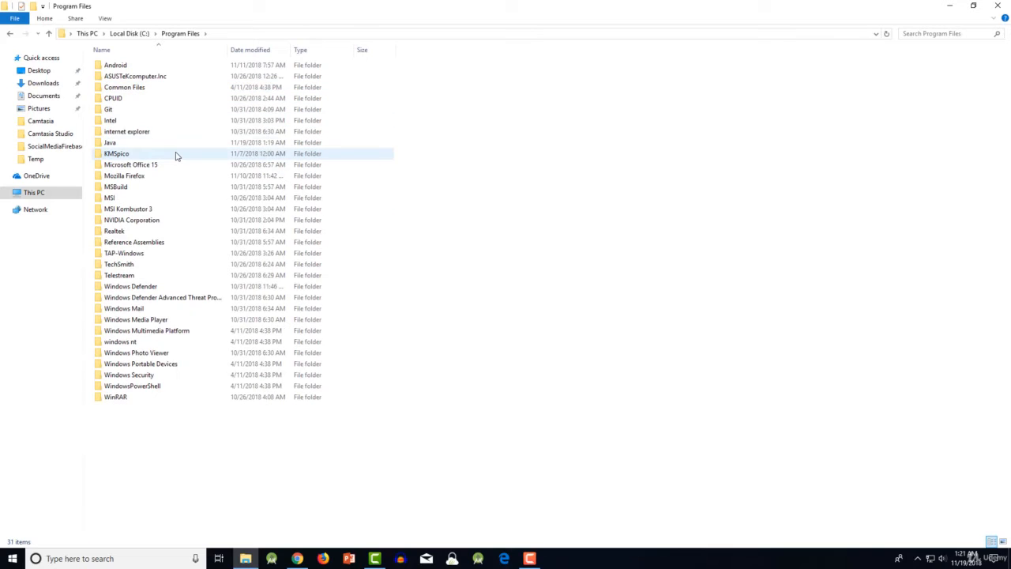
double_click(115, 143)
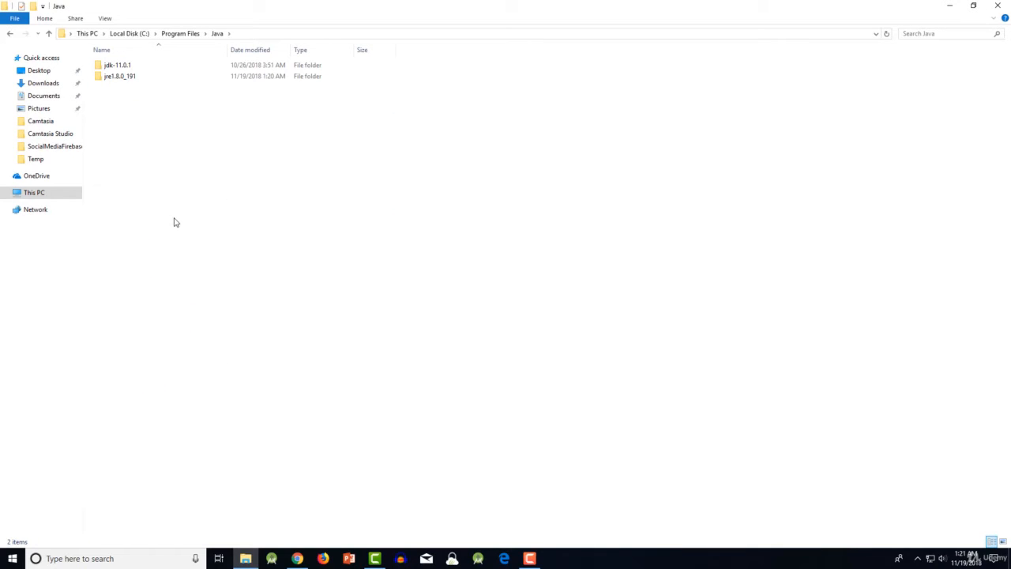
double_click(126, 81)
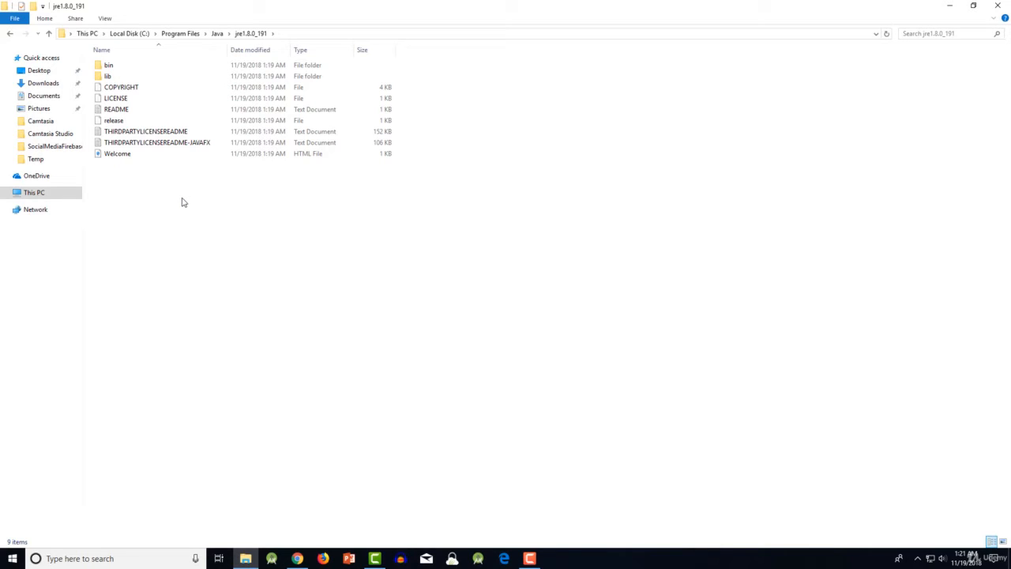
- Search the jre1.8.0_191 folder for ".javaw" and copy the javaw application from its bin folder
click(926, 37)
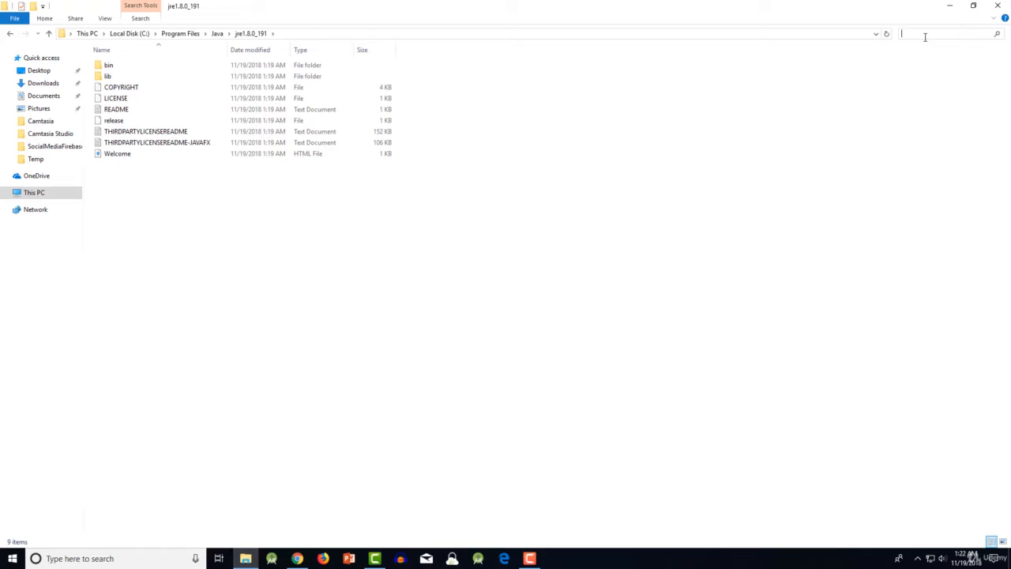
text(.javaw)
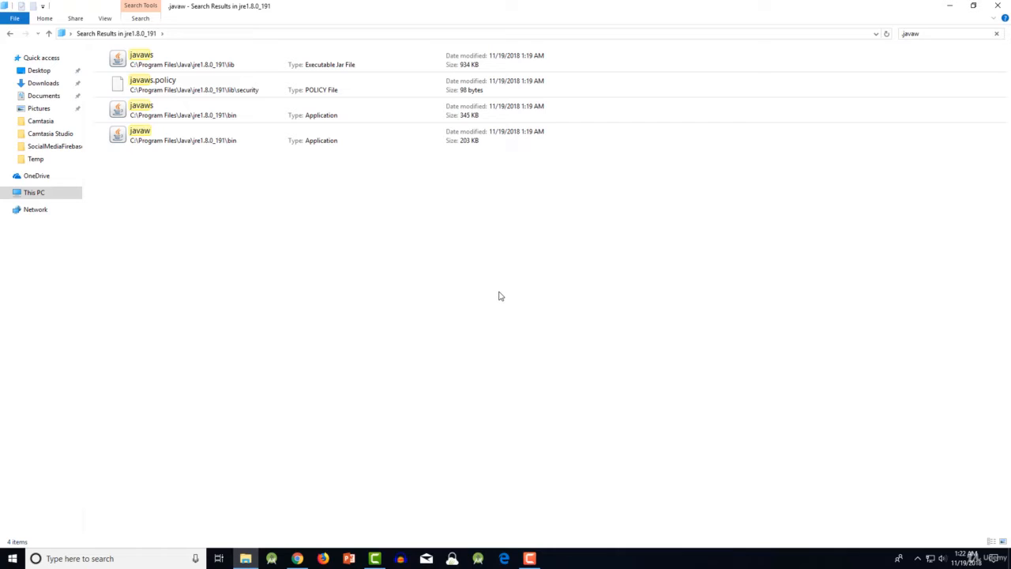
click(158, 139)
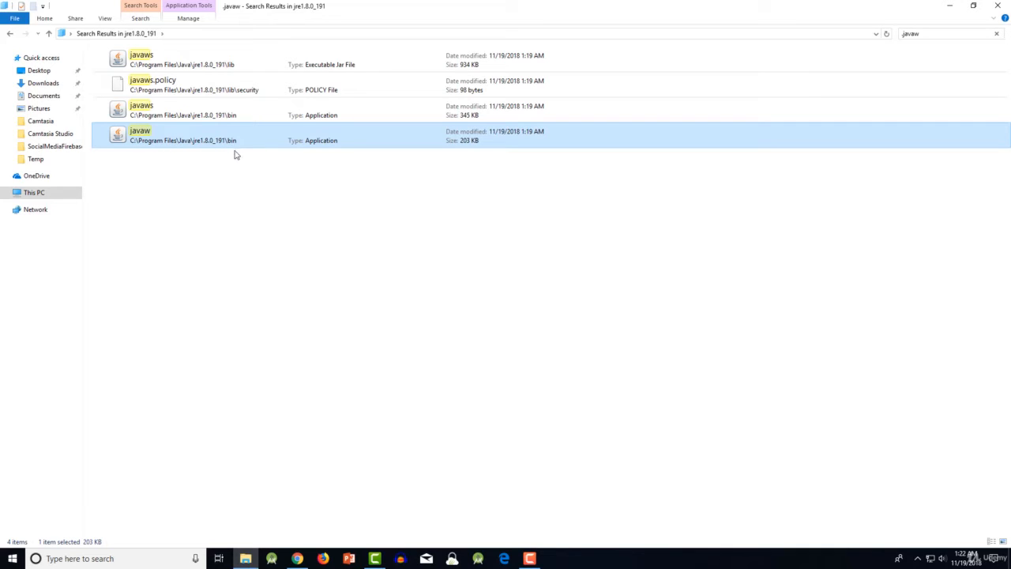
- Return to the extracted eclipse folder and paste the copied javaw application into it
click(10, 34)
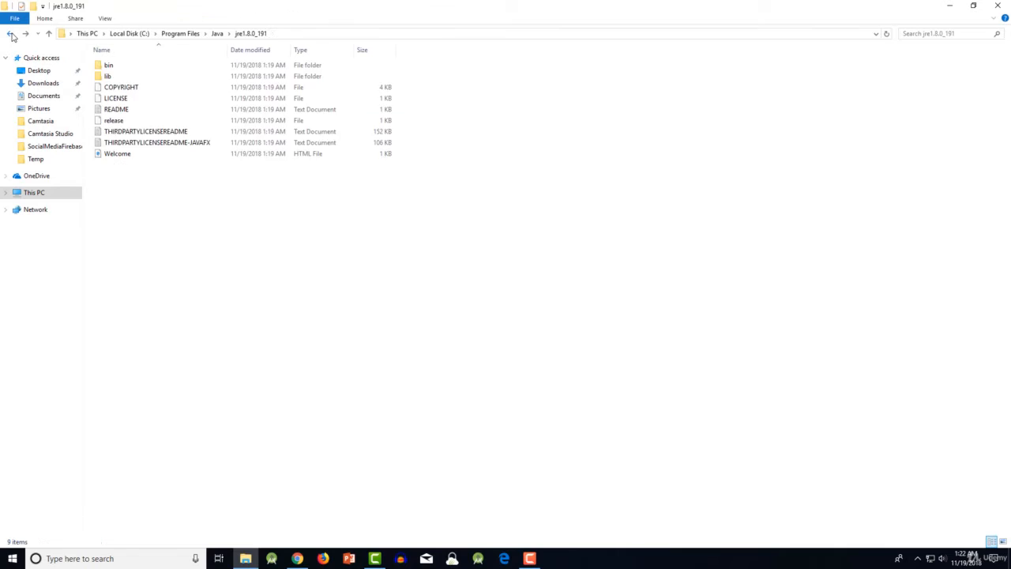
click(11, 34)
click(11, 33)
click(10, 34)
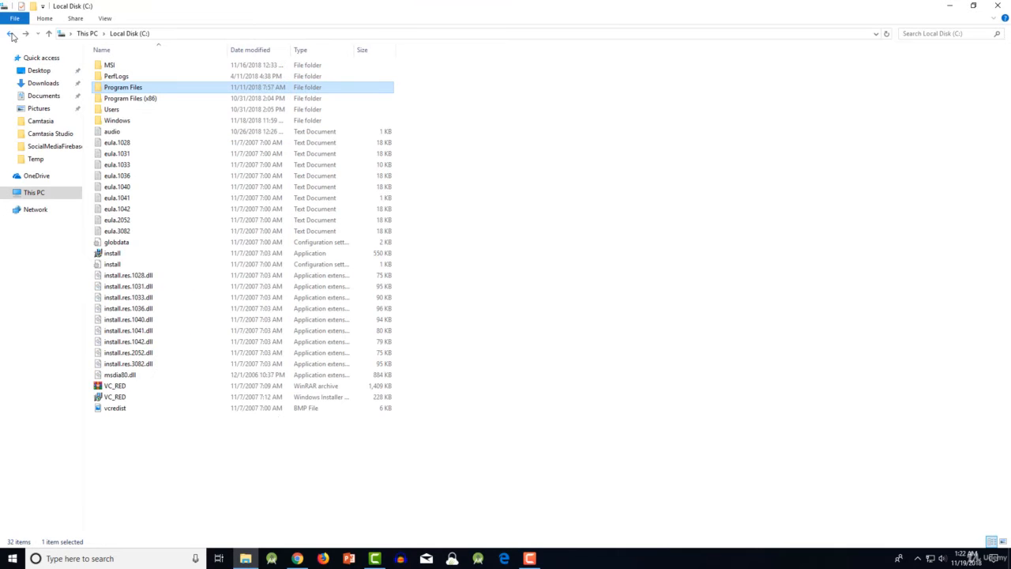
click(11, 34)
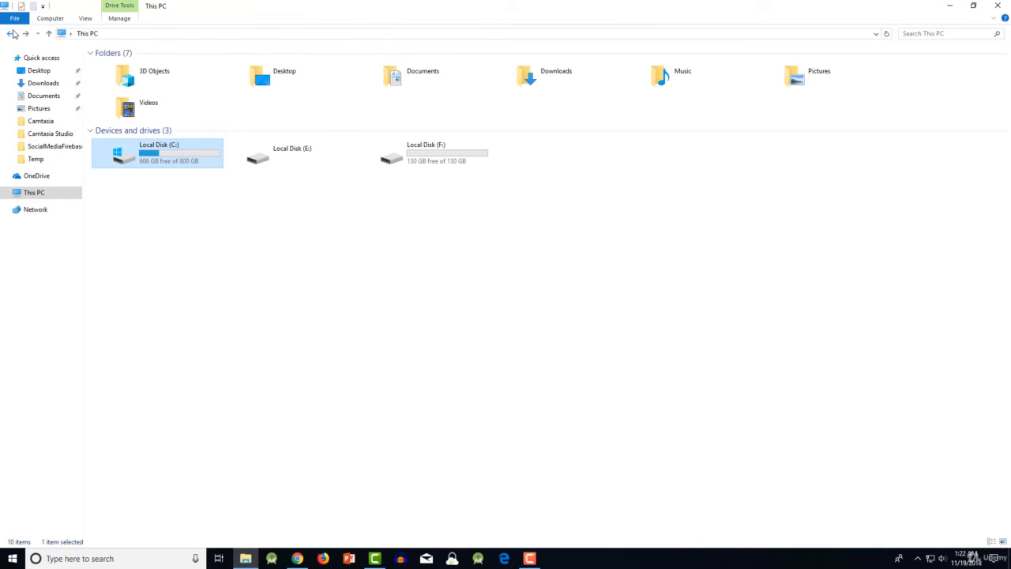
click(12, 34)
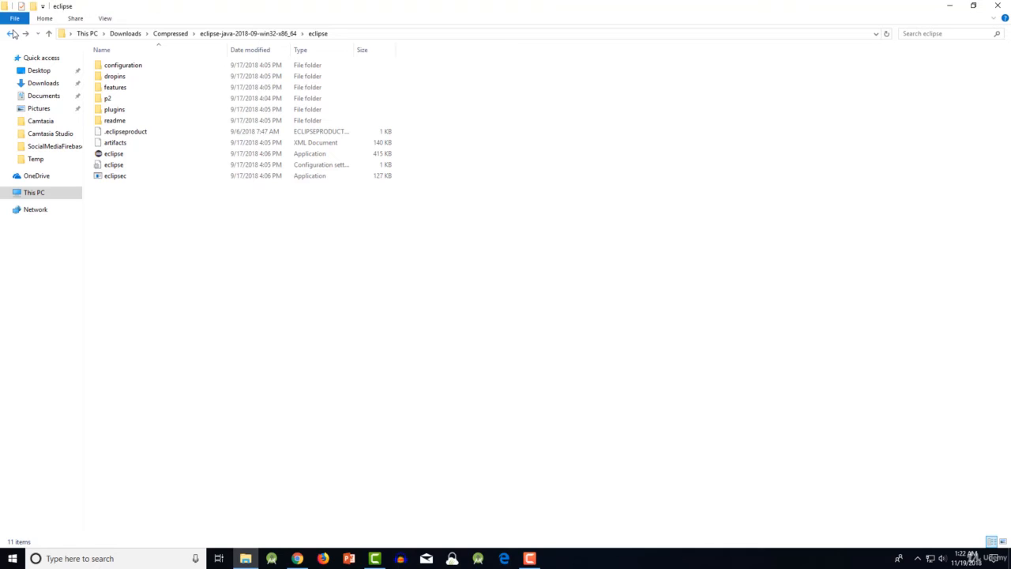
right_click(230, 256)
click(271, 328)
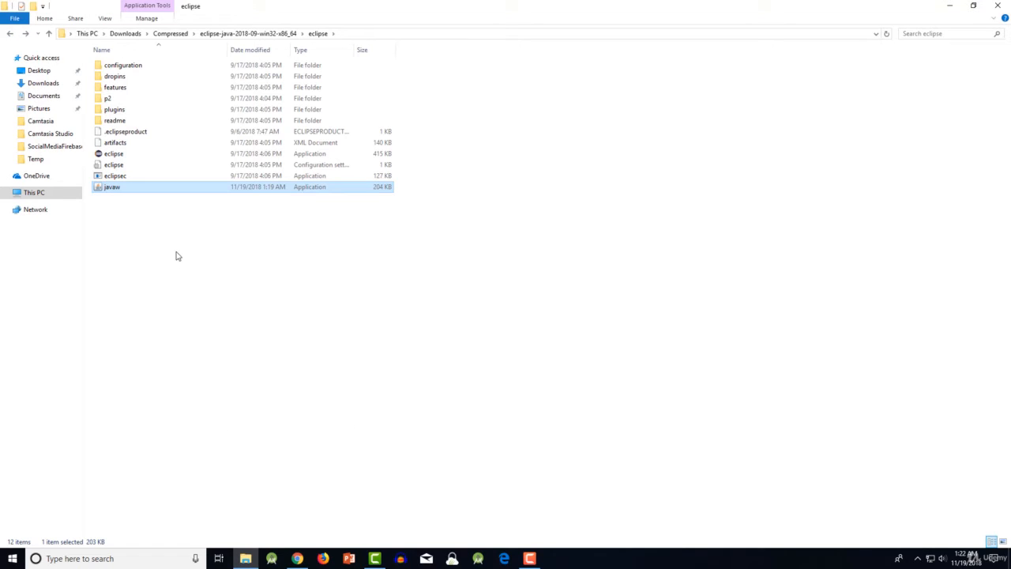
click(168, 211)
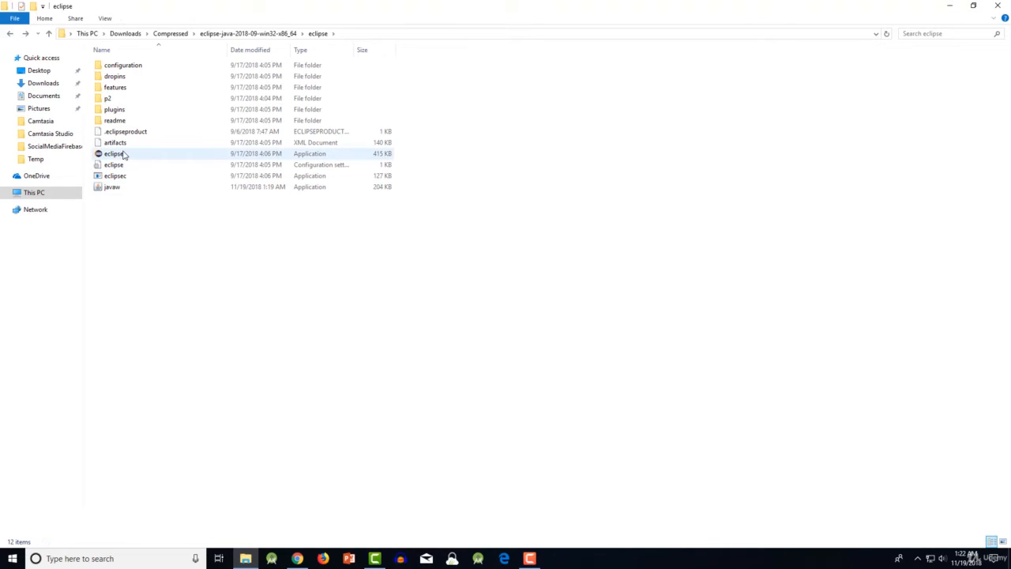
- Start Eclipse from the extracted folder and launch it with the default eclipse-workspace directory, repositioning its window on the desktop
double_click(123, 155)
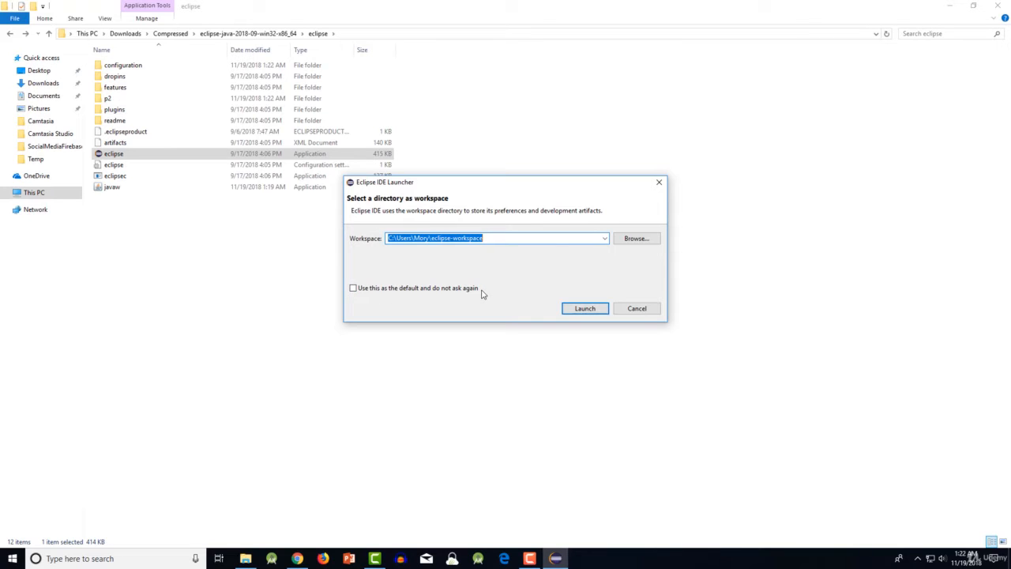
click(513, 240)
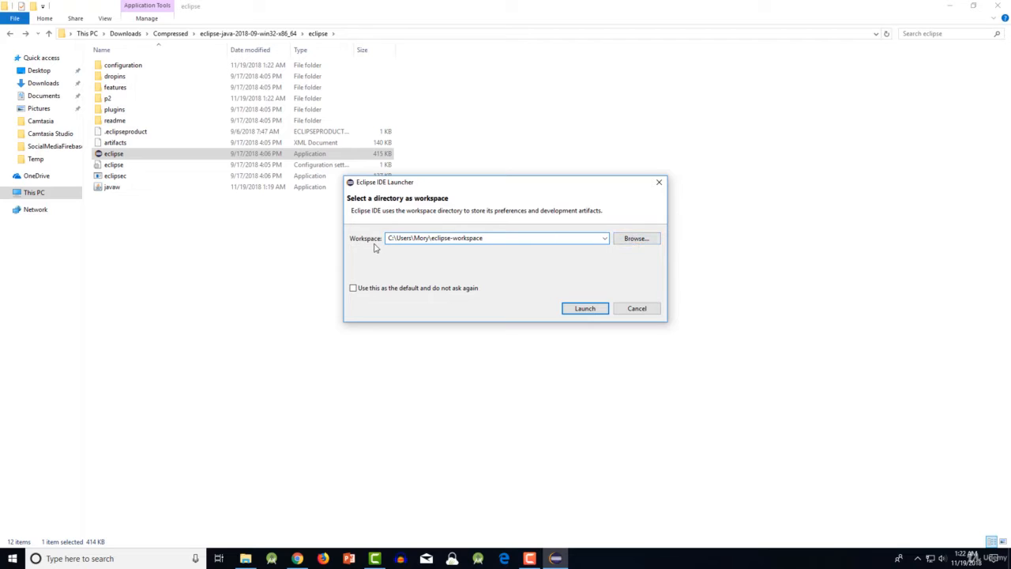
click(584, 309)
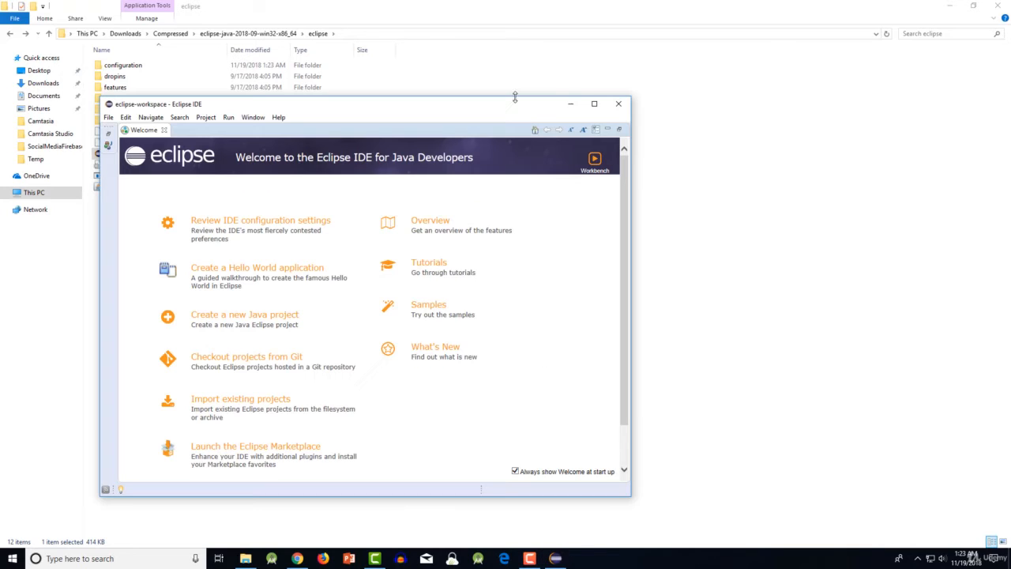
drag(499, 116, 574, 65)
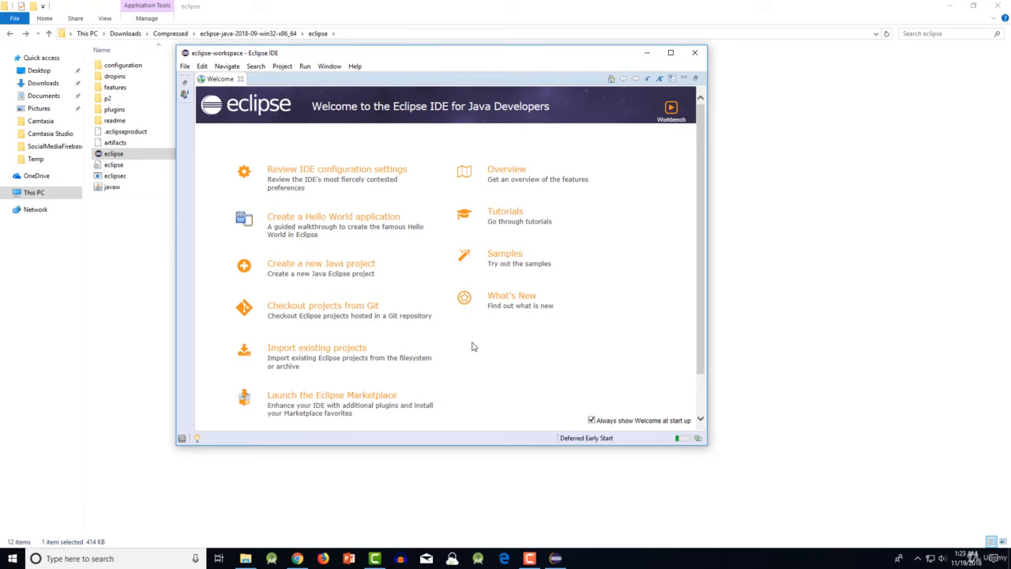
- Create a new Java project named MyFirstJavaProject with the default location and JRE settings
click(184, 67)
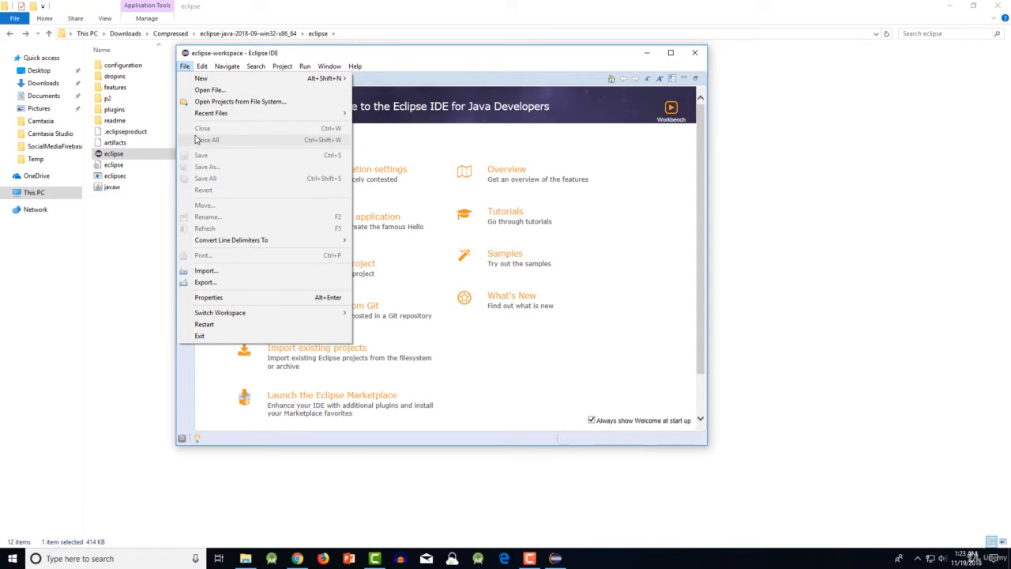
mouse_move(225, 85)
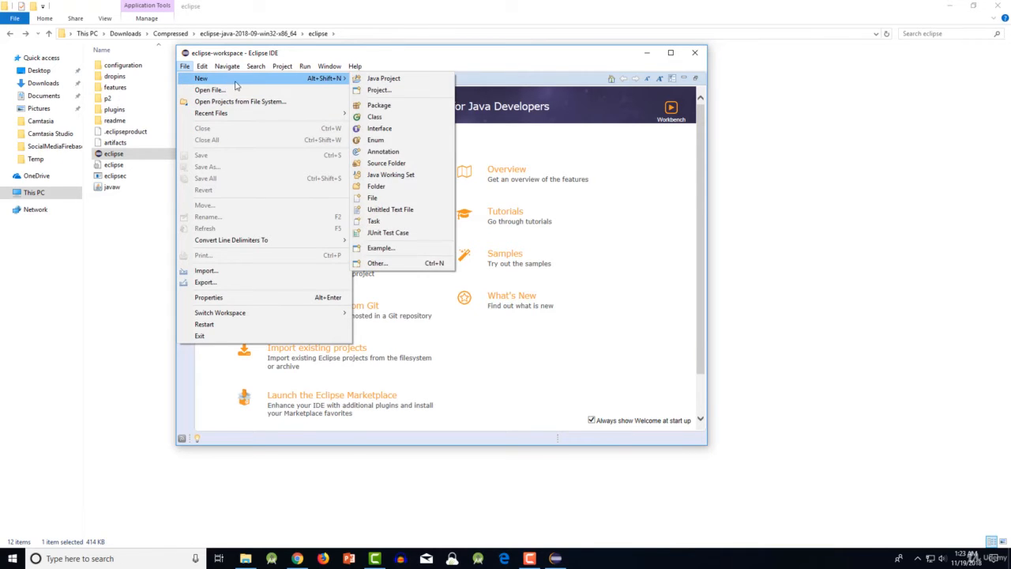
click(399, 79)
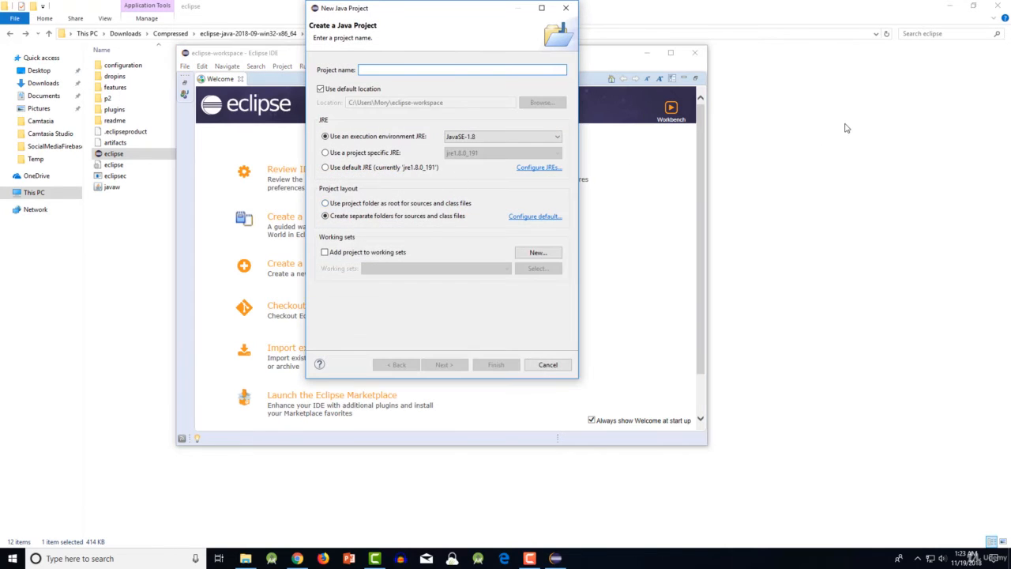
text(M)
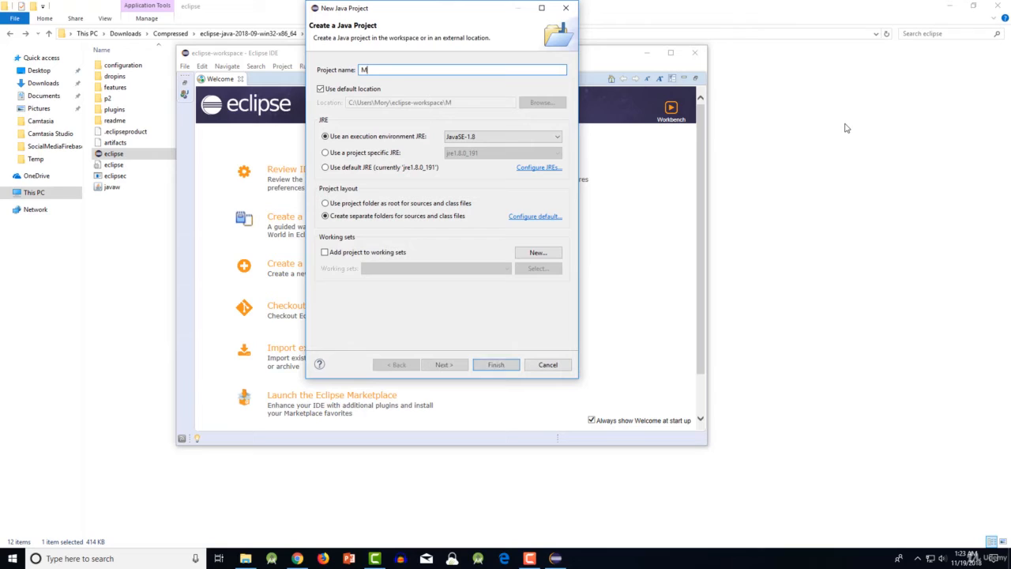
text(yFir)
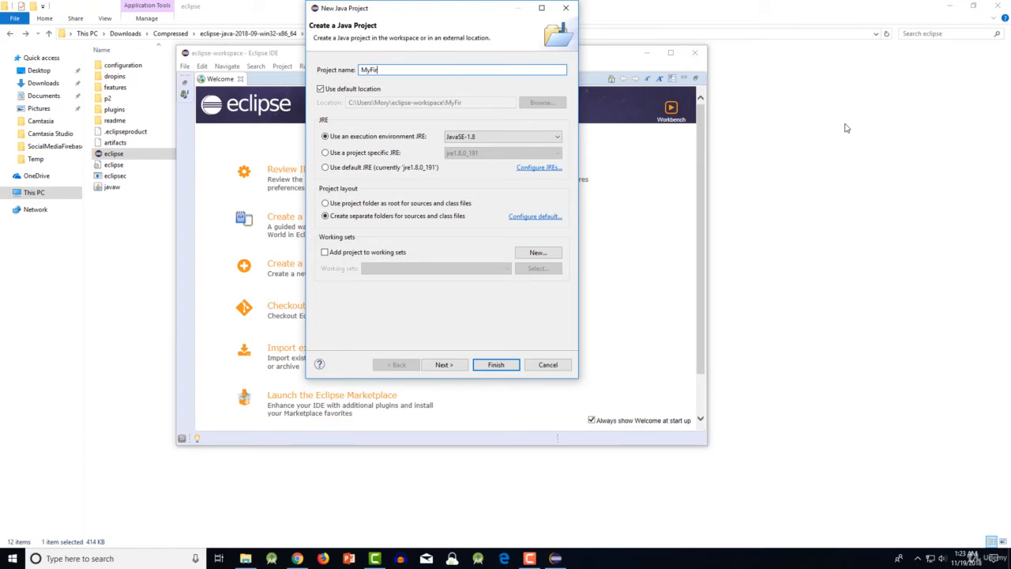
text(stJavaProject)
click(495, 367)
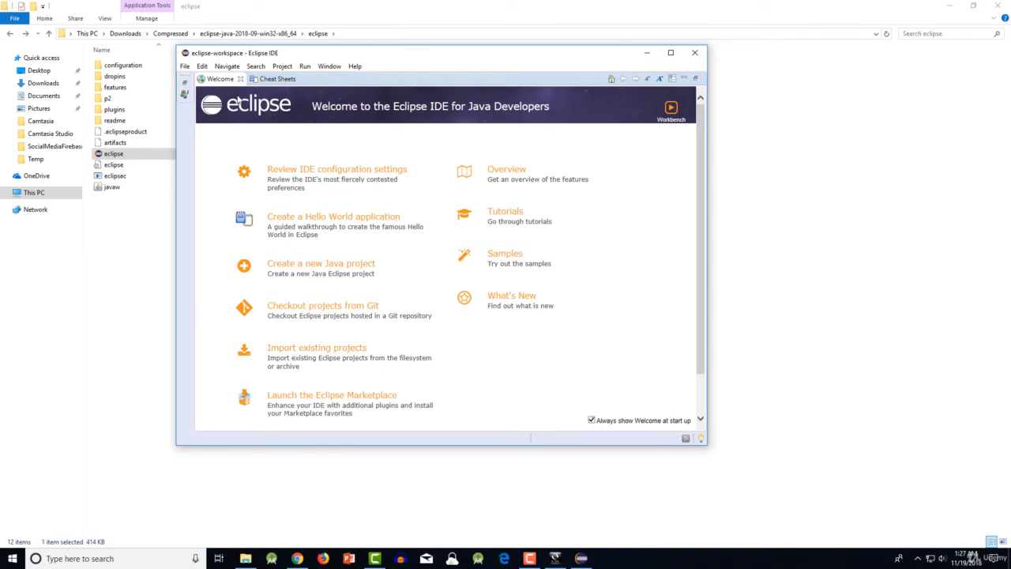
- Close the Welcome and Cheat Sheets views and maximize the Eclipse window
click(241, 80)
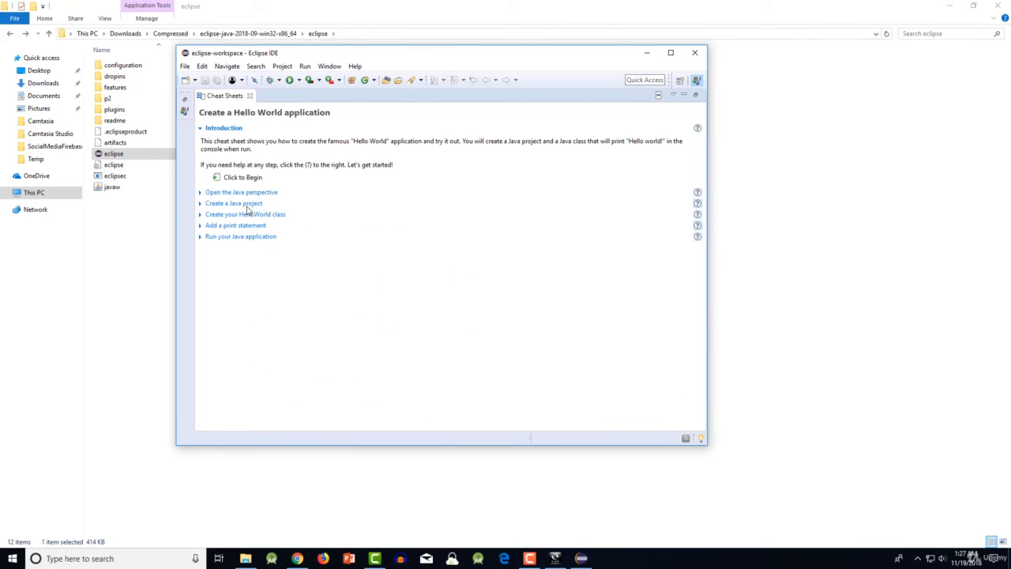
click(249, 96)
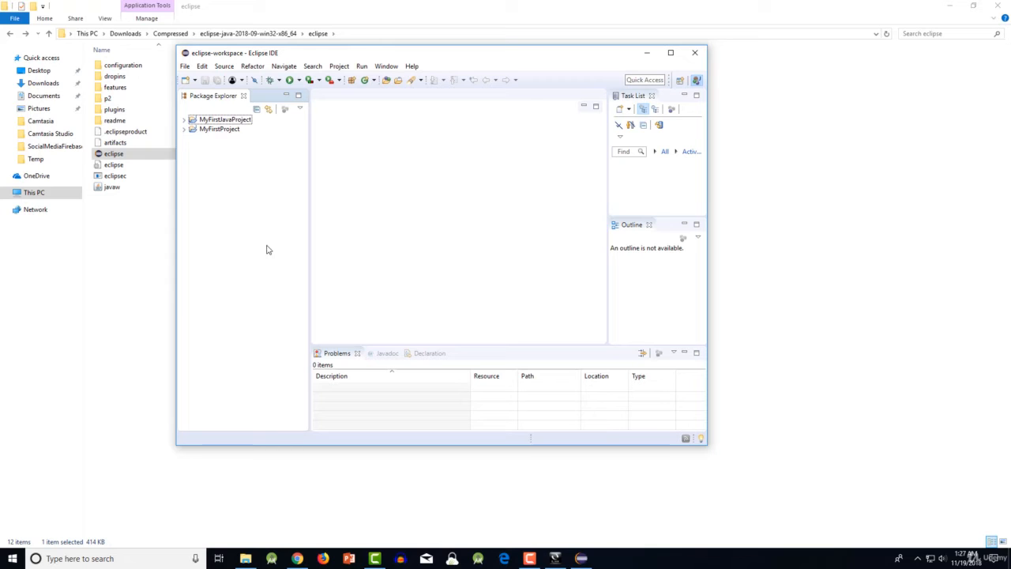
click(671, 52)
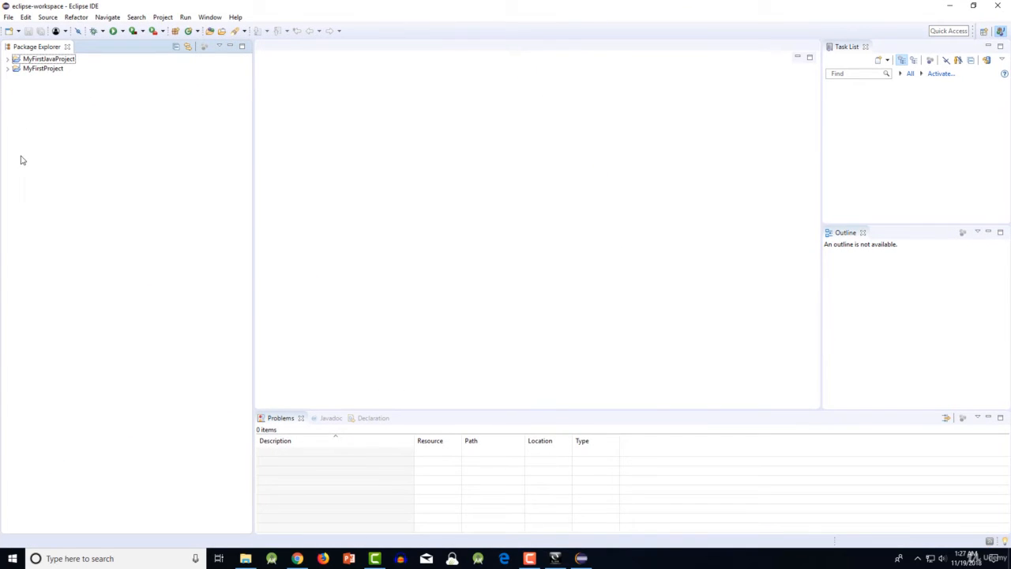
- Expand MyFirstProject and create a package named MyPackage in its src folder
click(7, 69)
click(43, 70)
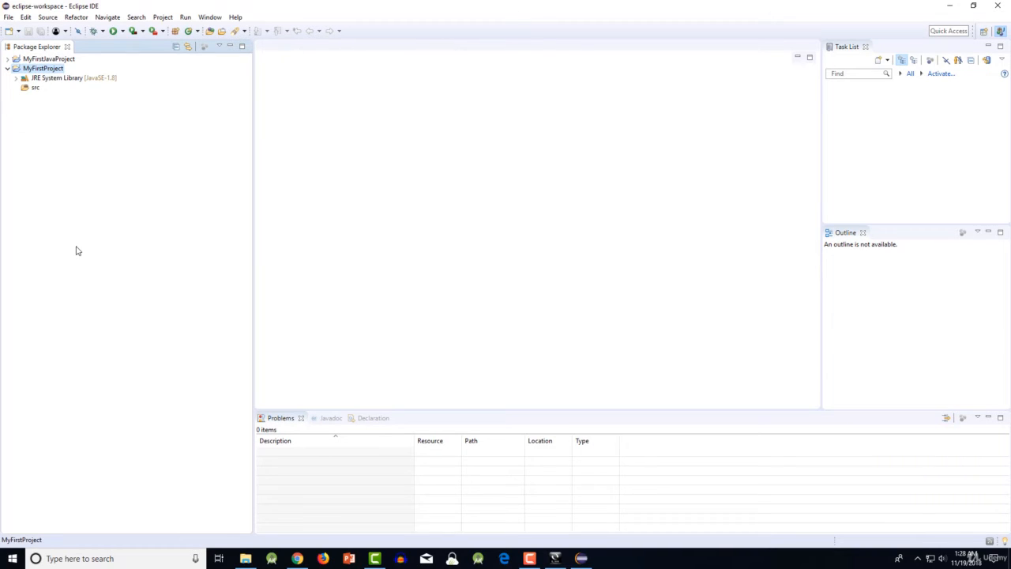
click(36, 90)
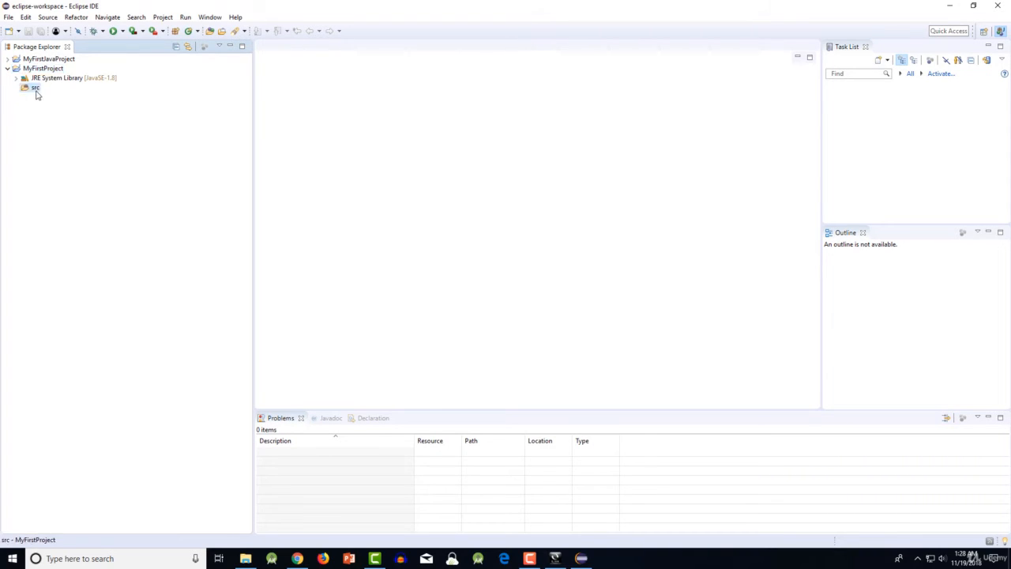
right_click(26, 88)
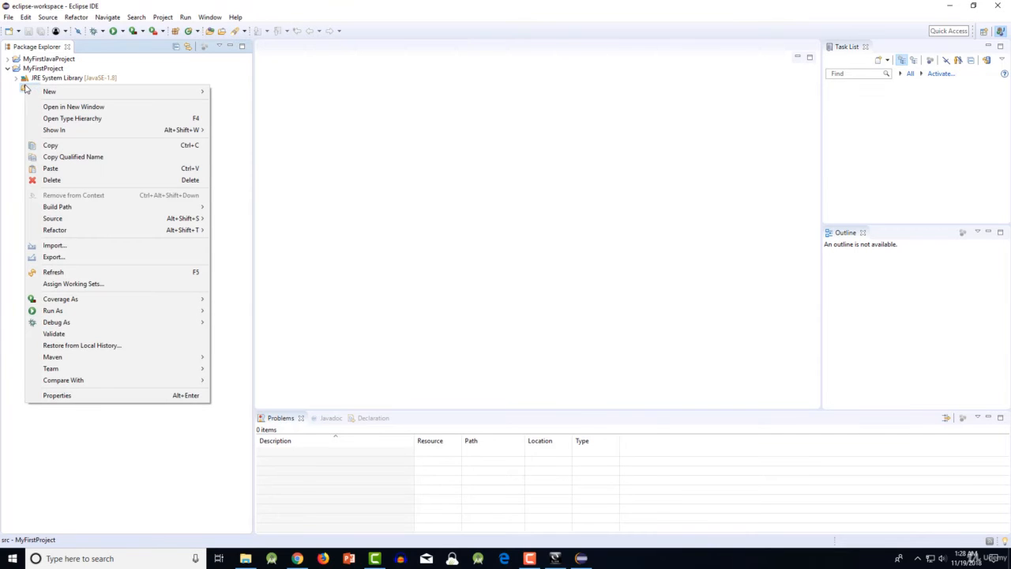
mouse_move(34, 94)
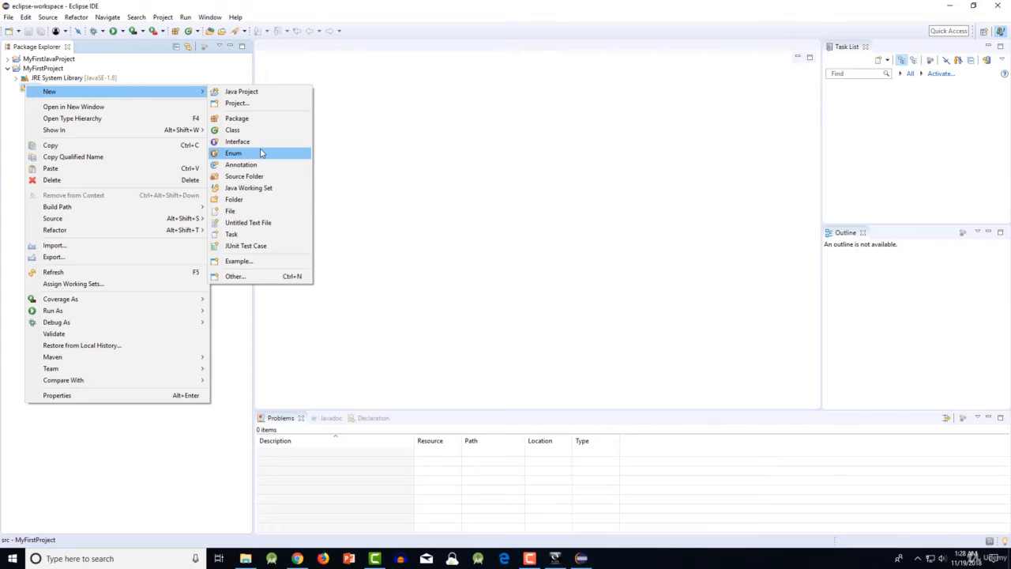
click(243, 119)
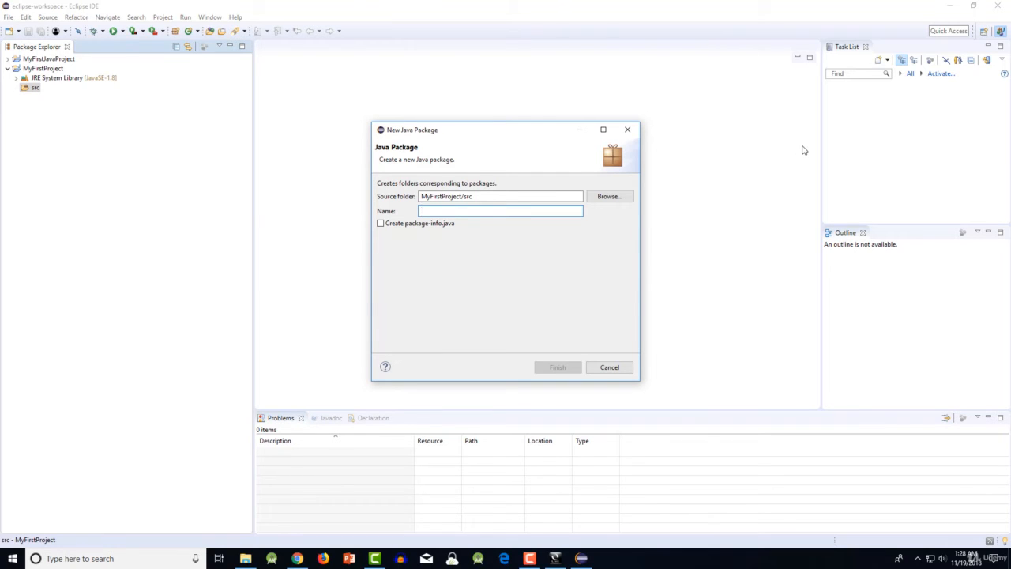
text(MY)
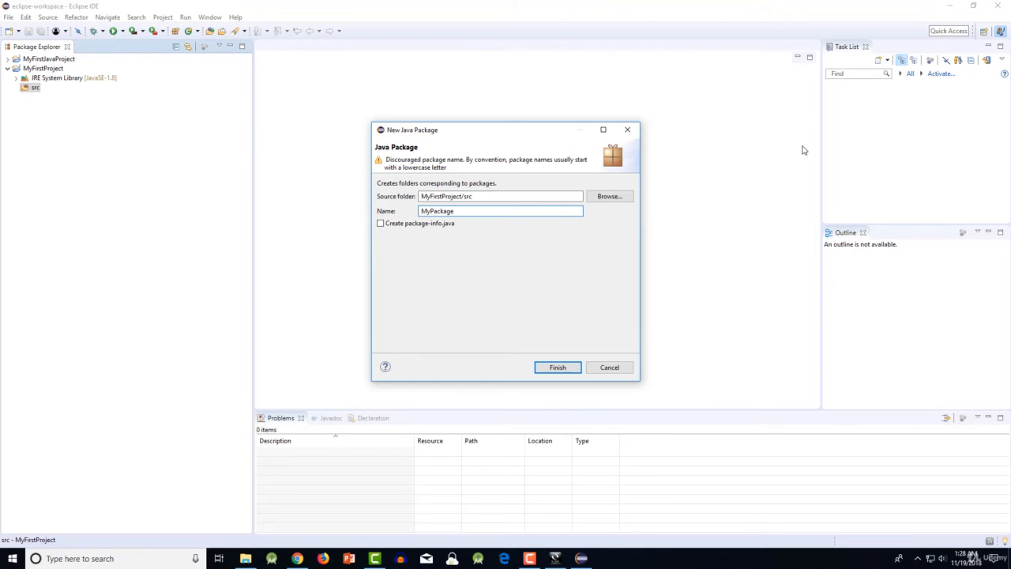
click(545, 370)
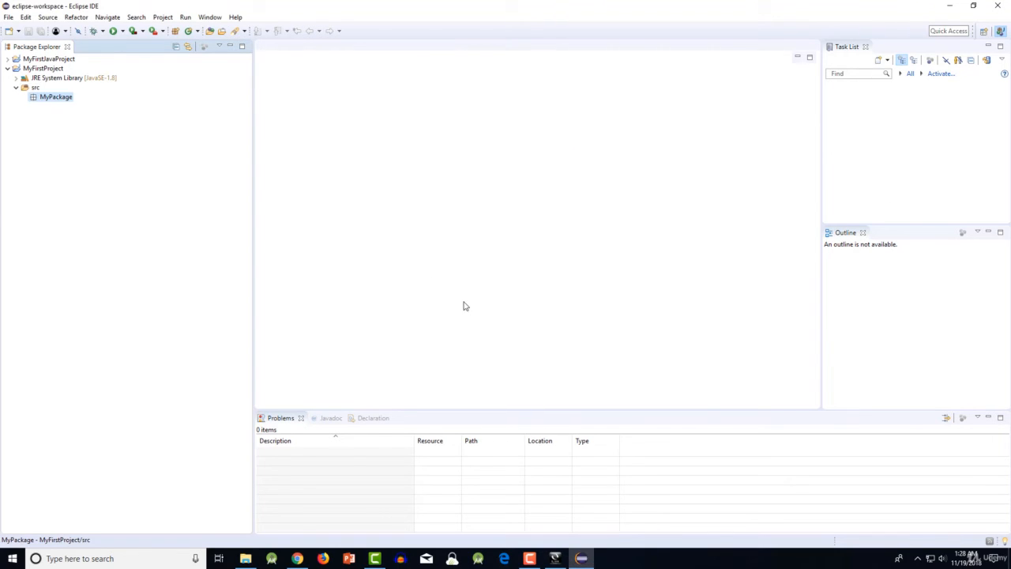
- Create a public Java class named MyClass in MyPackage, keeping the default class options
right_click(48, 99)
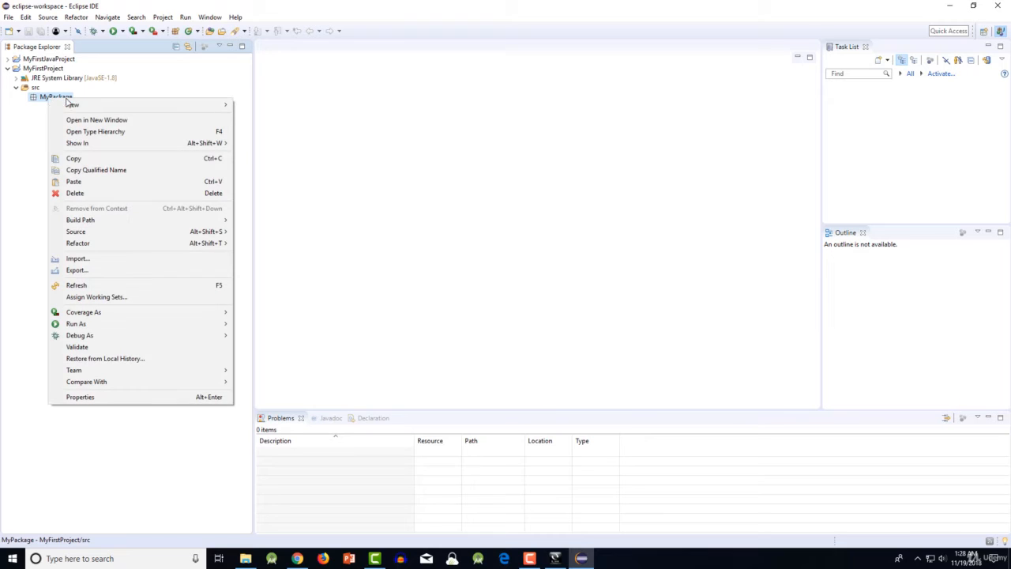
mouse_move(109, 105)
click(276, 144)
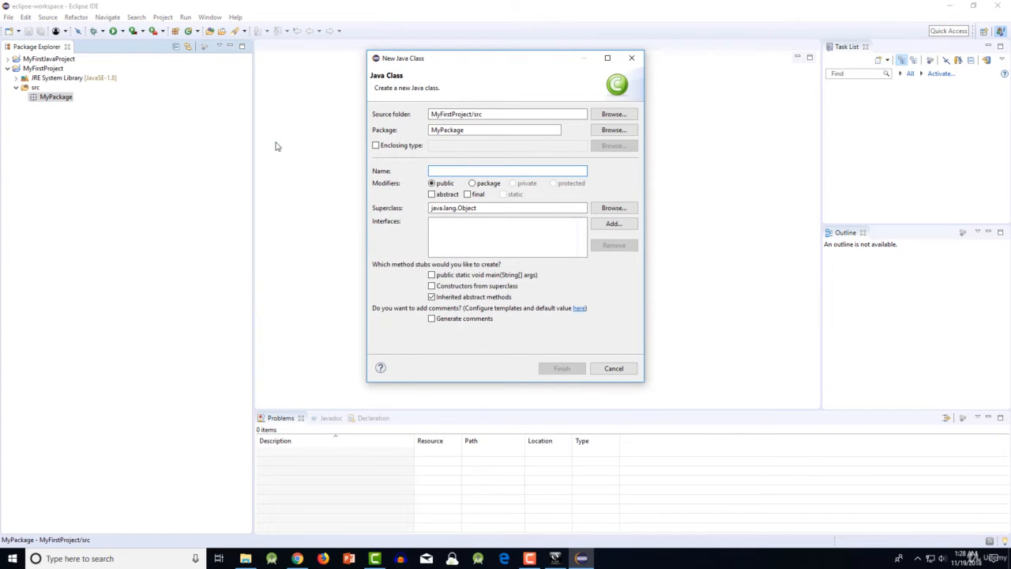
text(MY)
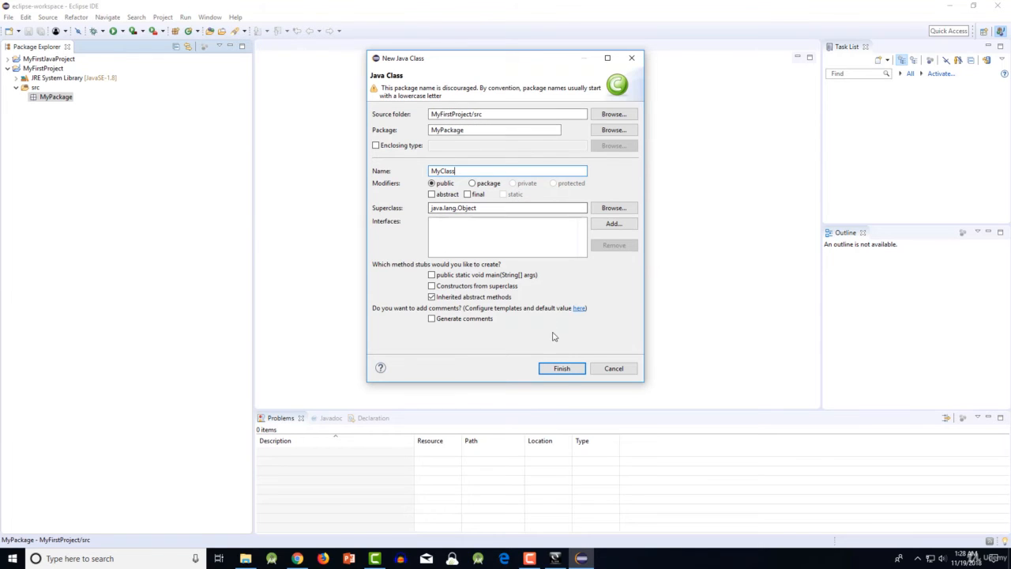
click(563, 370)
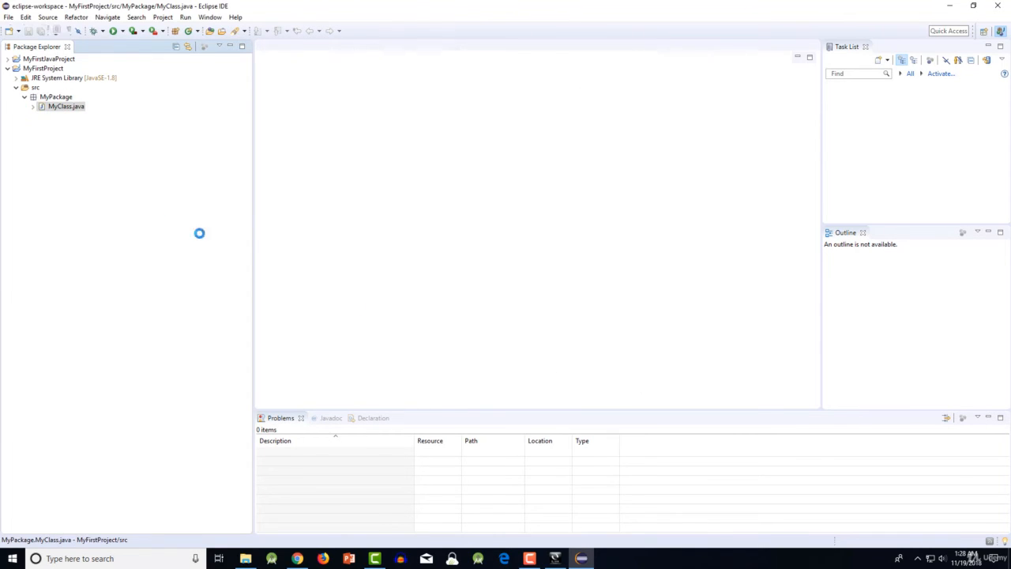
click(82, 109)
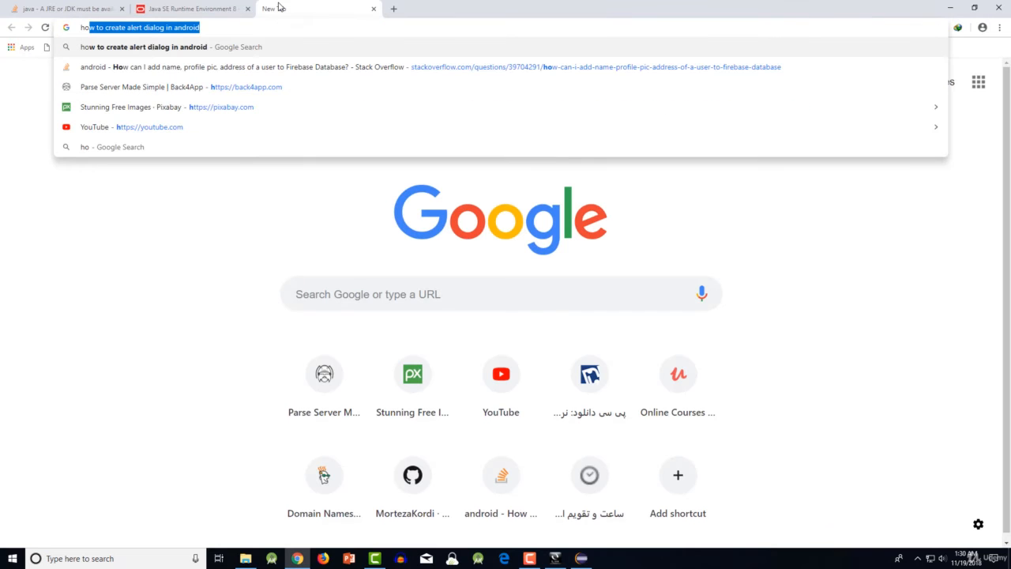
- Switch to Chrome and search Google for "how to increase the font size in eclipse"
text(w to)
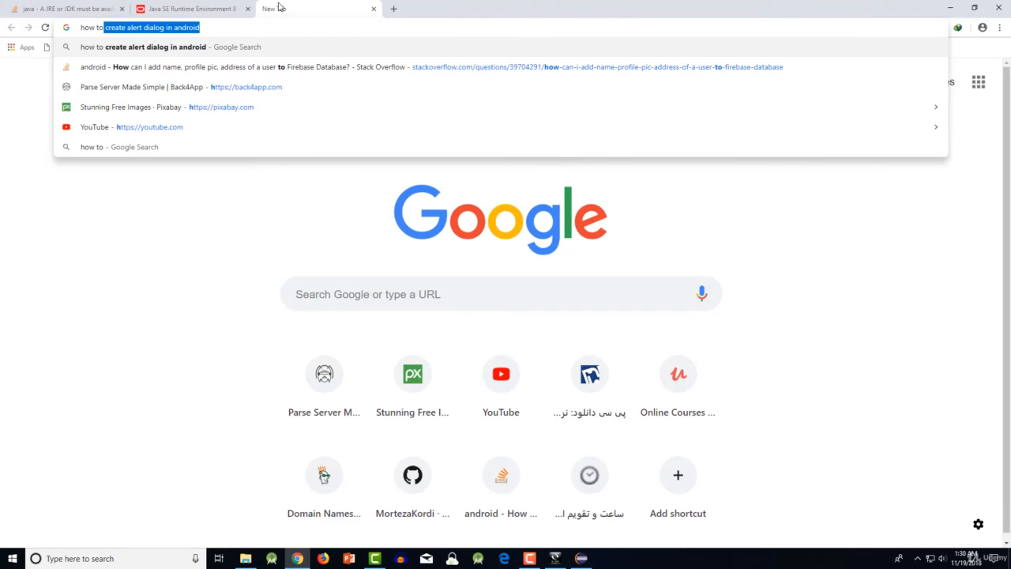
text( increas)
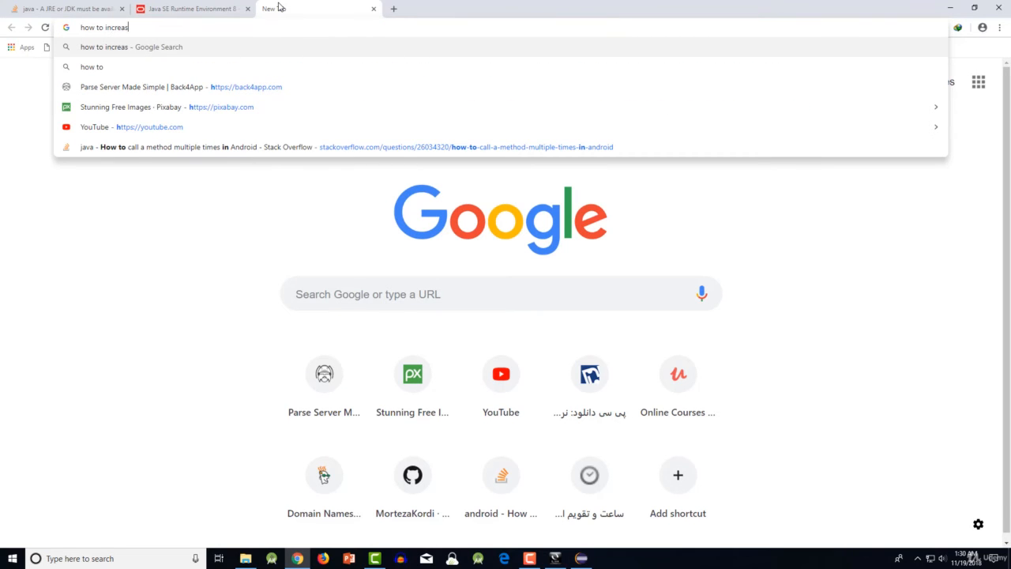
text(e the font size in )
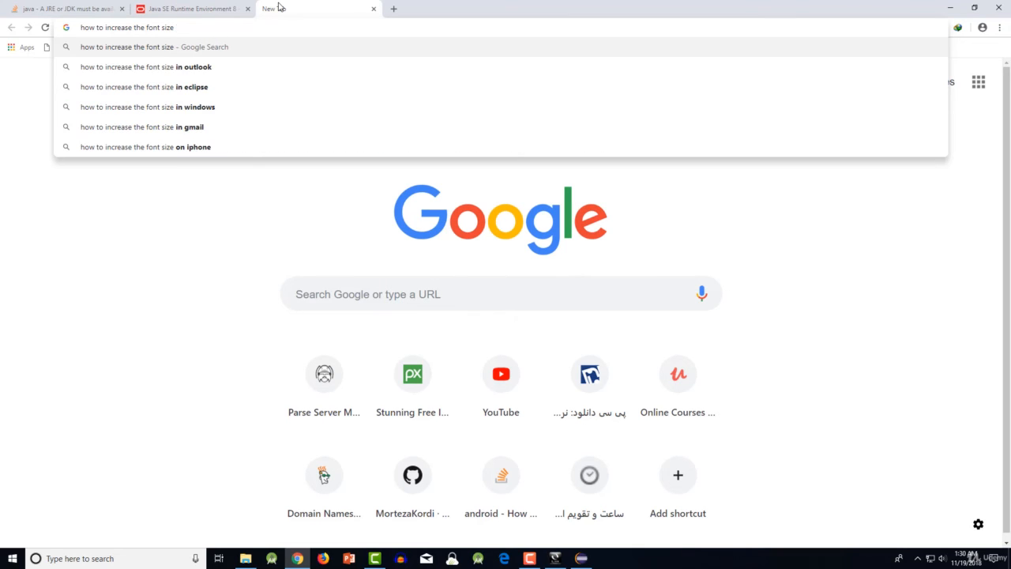
text(eclipse)
key(Return)
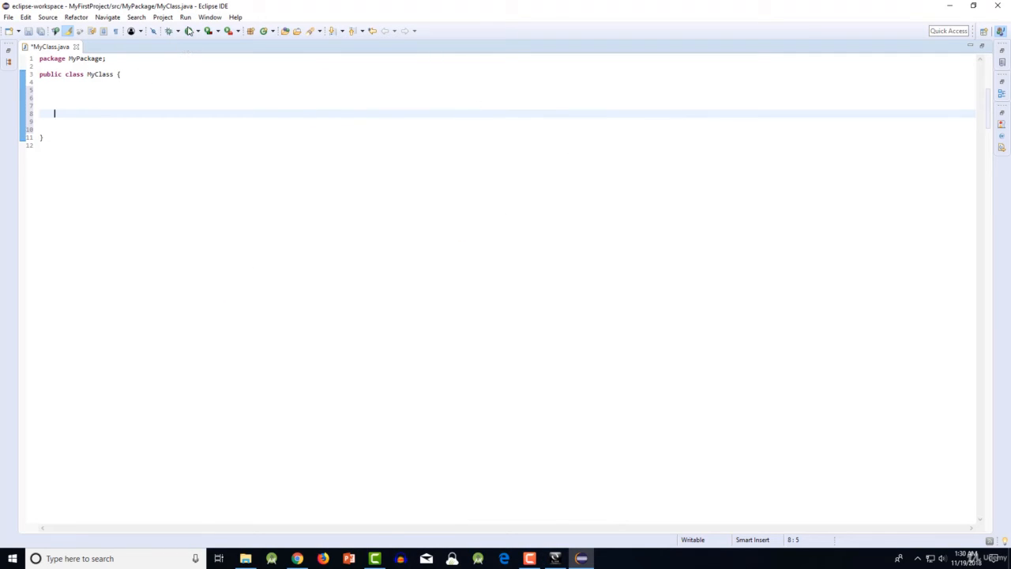
- Open the General > Appearance > Colors and Fonts preferences, check the instructions in Chrome, and select Text Font in the Basic folder
click(206, 18)
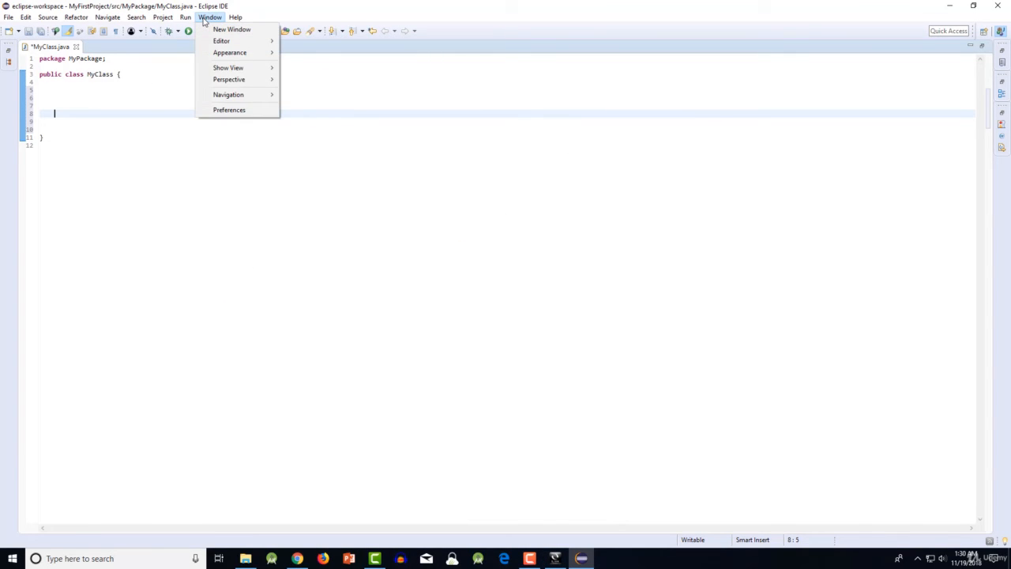
click(233, 115)
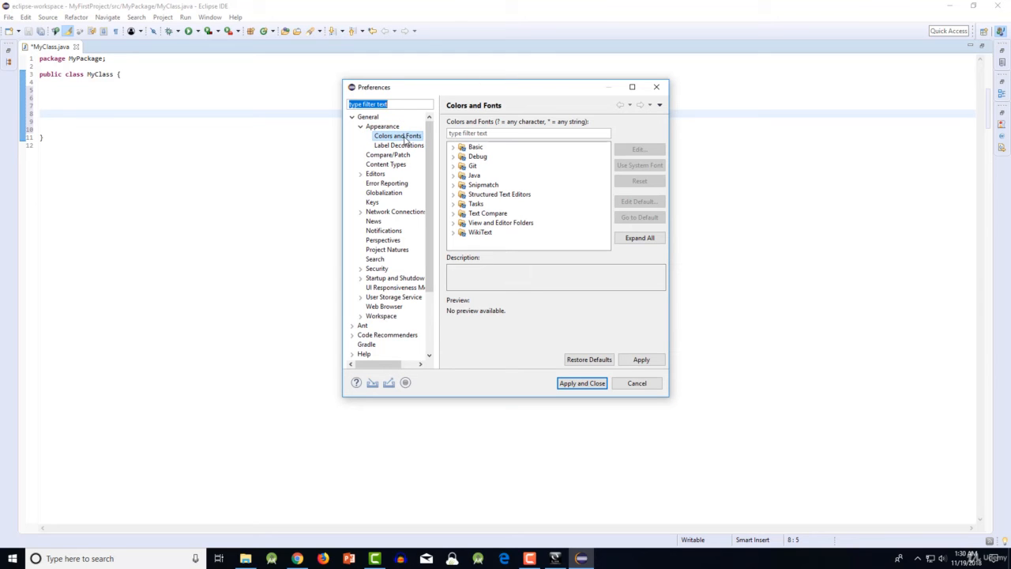
click(298, 558)
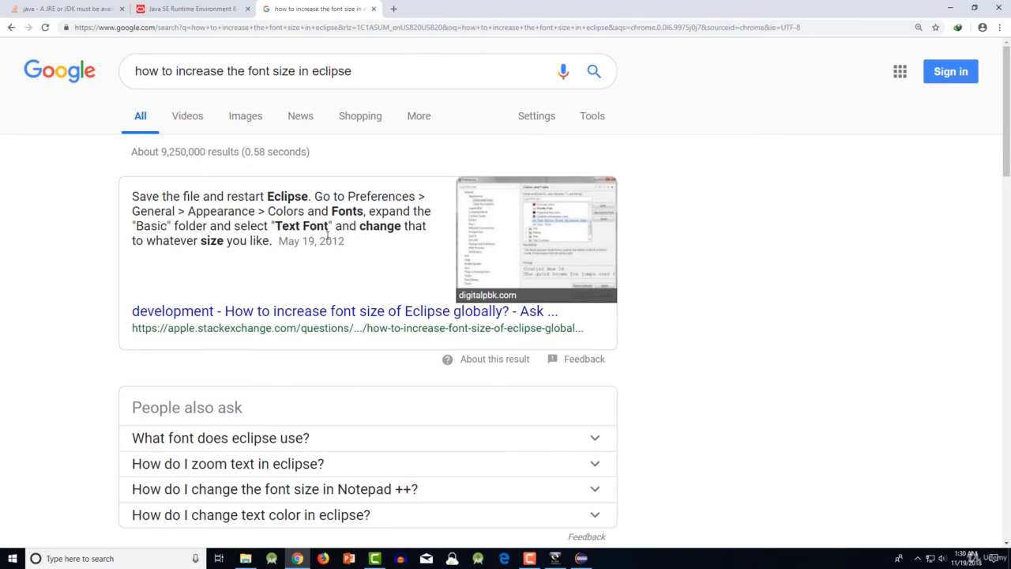
click(555, 558)
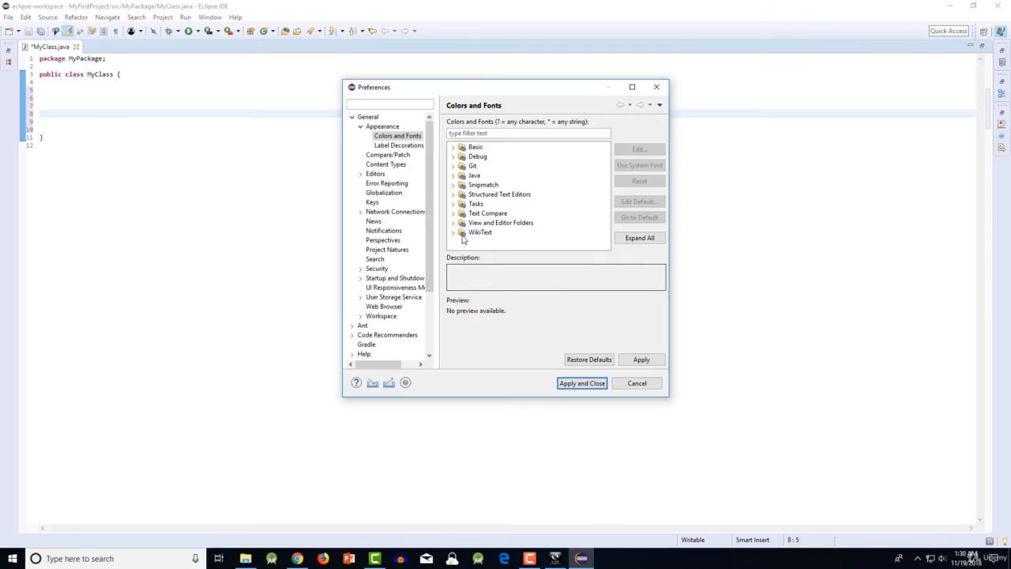
click(453, 147)
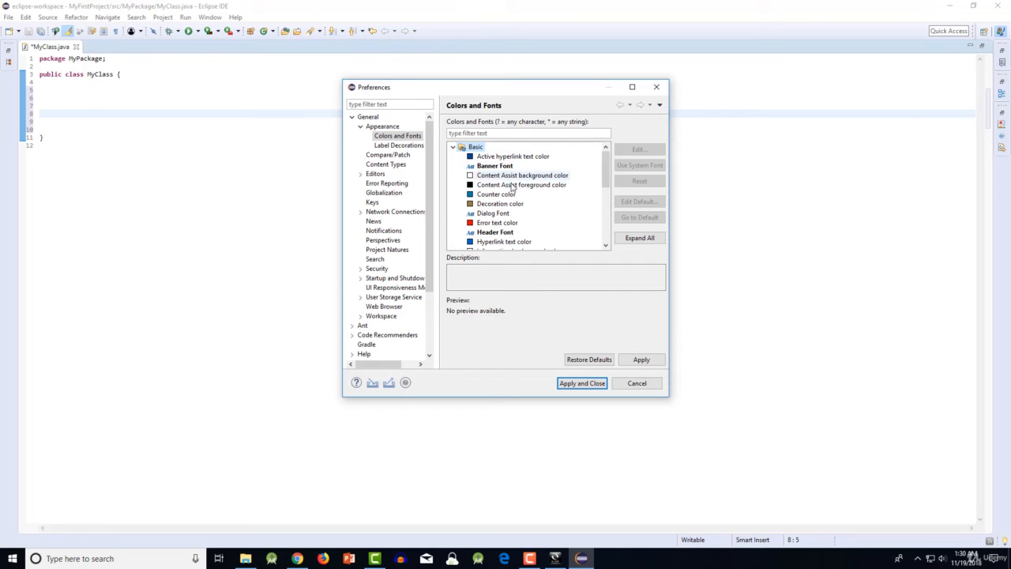
scroll(517, 214, down, 2)
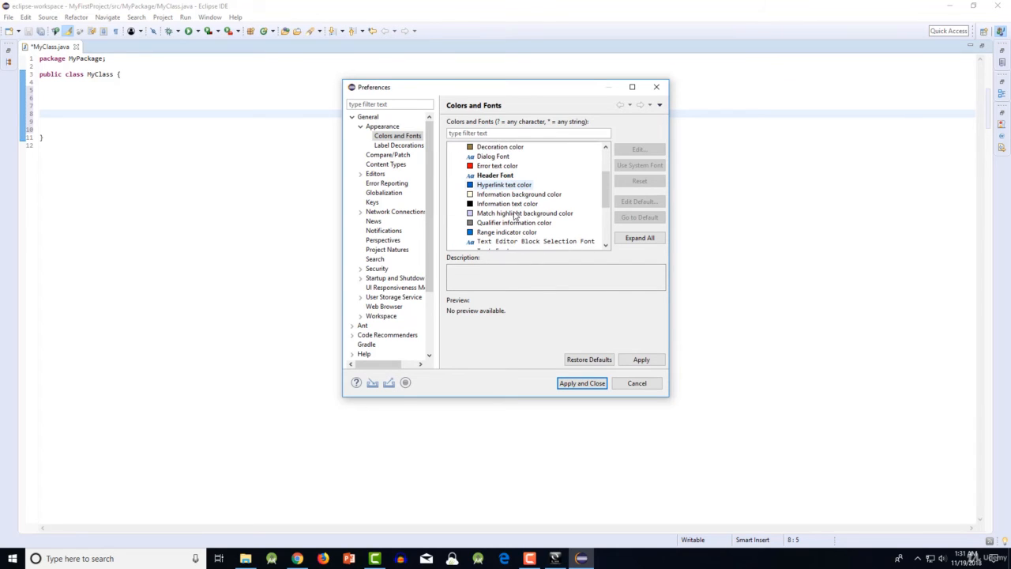
scroll(515, 215, down, 2)
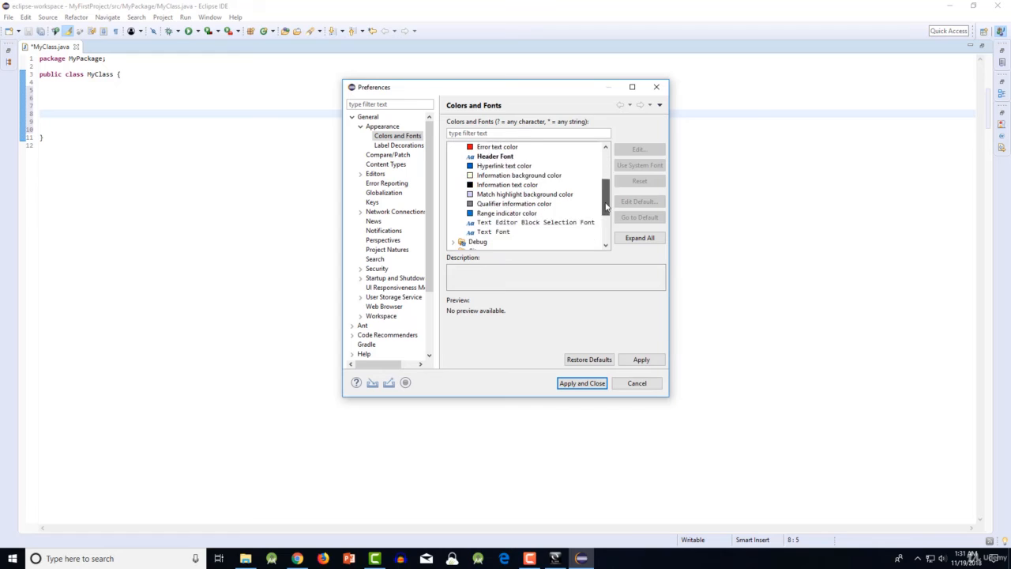
click(510, 213)
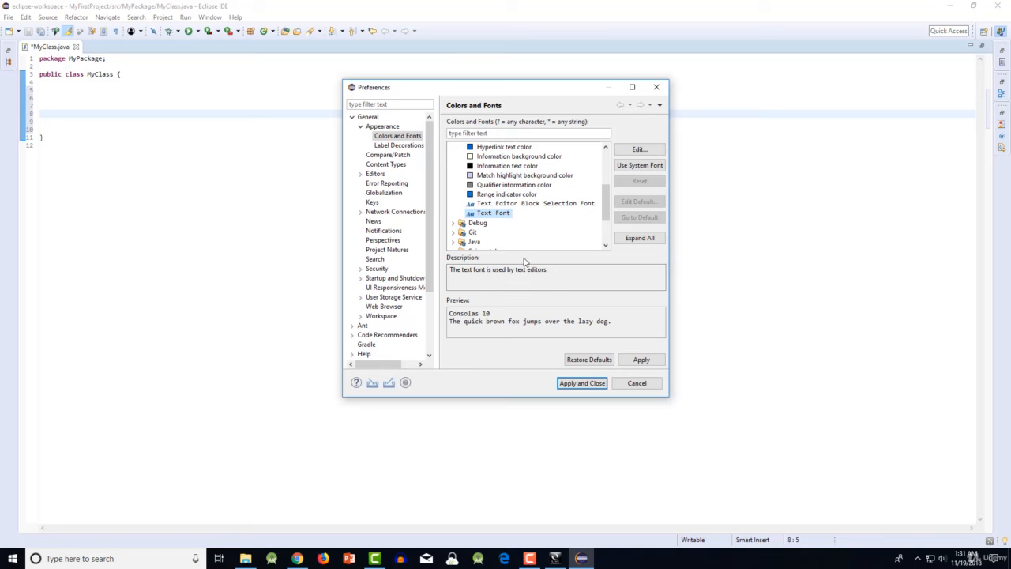
- Apply size 36 to the Text Font, close the preferences, and place the cursor on empty line 6 inside MyClass
click(640, 151)
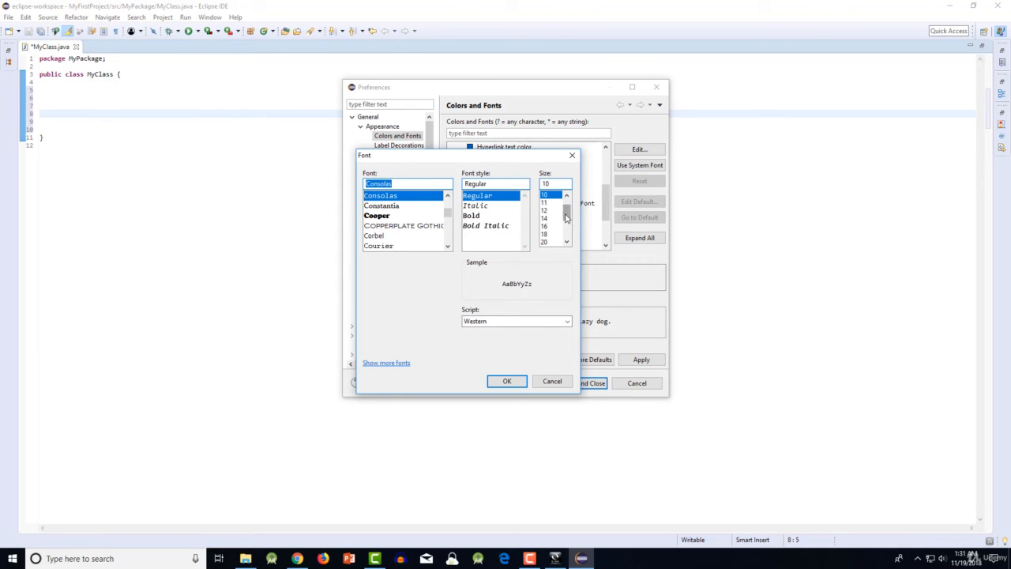
drag(568, 218, 564, 235)
click(551, 243)
click(545, 226)
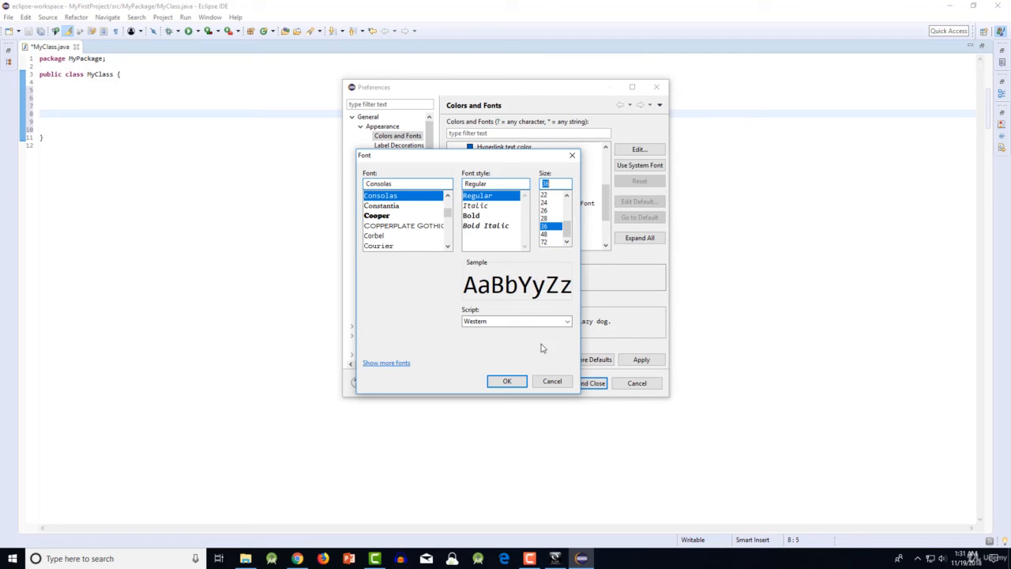
click(507, 381)
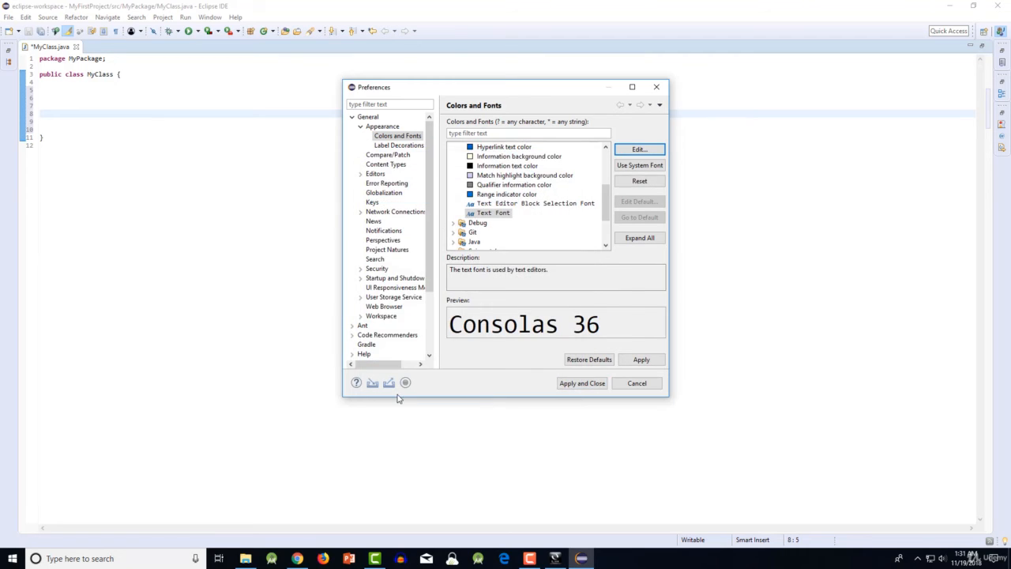
click(640, 360)
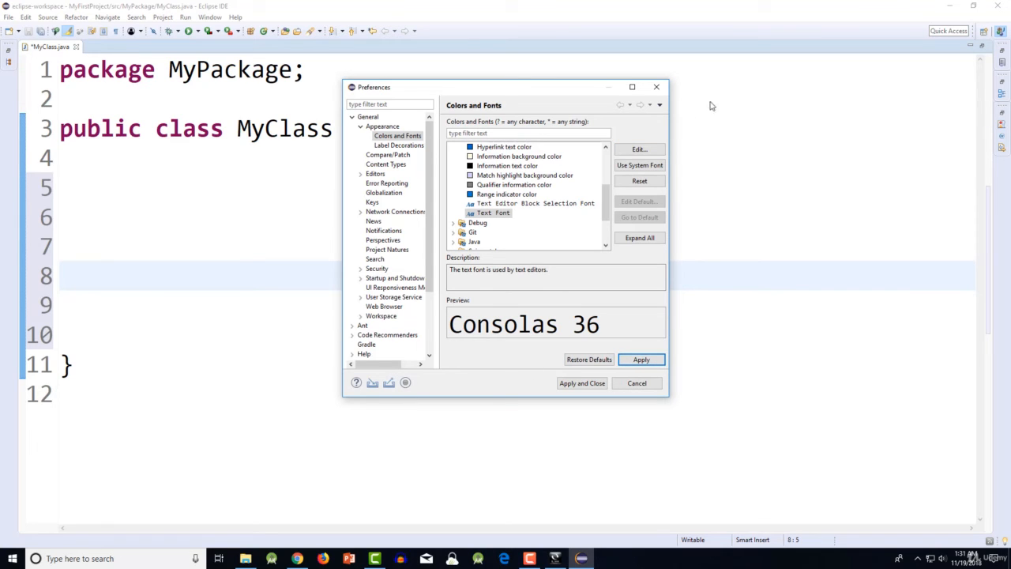
click(656, 87)
click(294, 215)
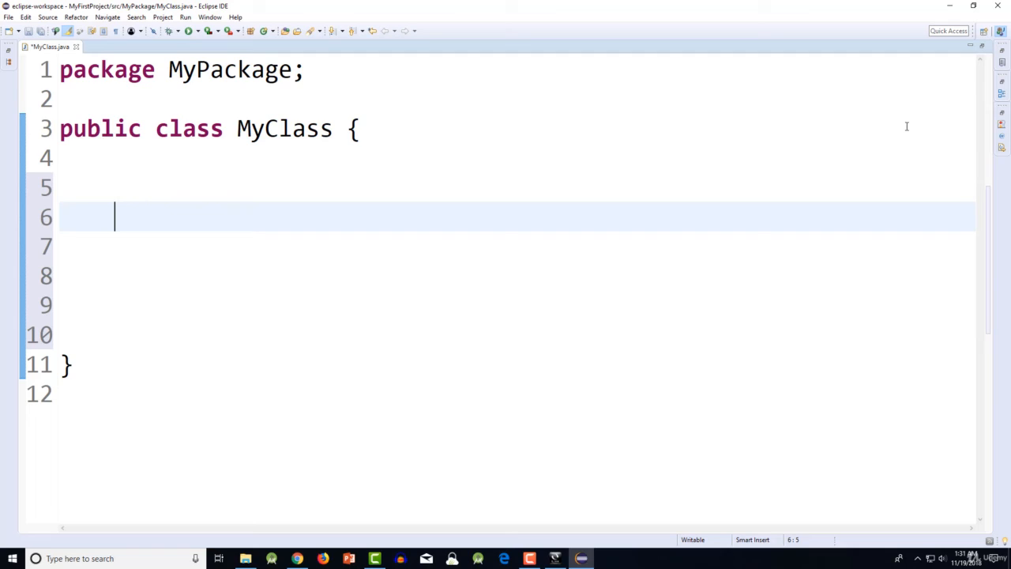
text(main)
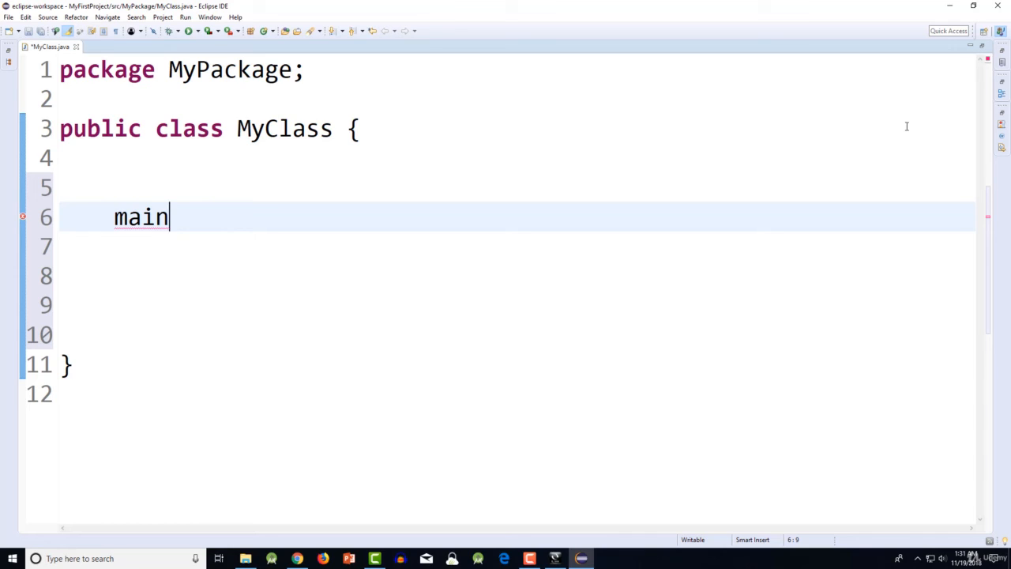
key(BackSpace)
key(BackSpace)
key(BackSpace)
key(BackSpace)
- Write the method public void main(String[] args) in MyClass, with braces enclosing a few blank lines
text(p)
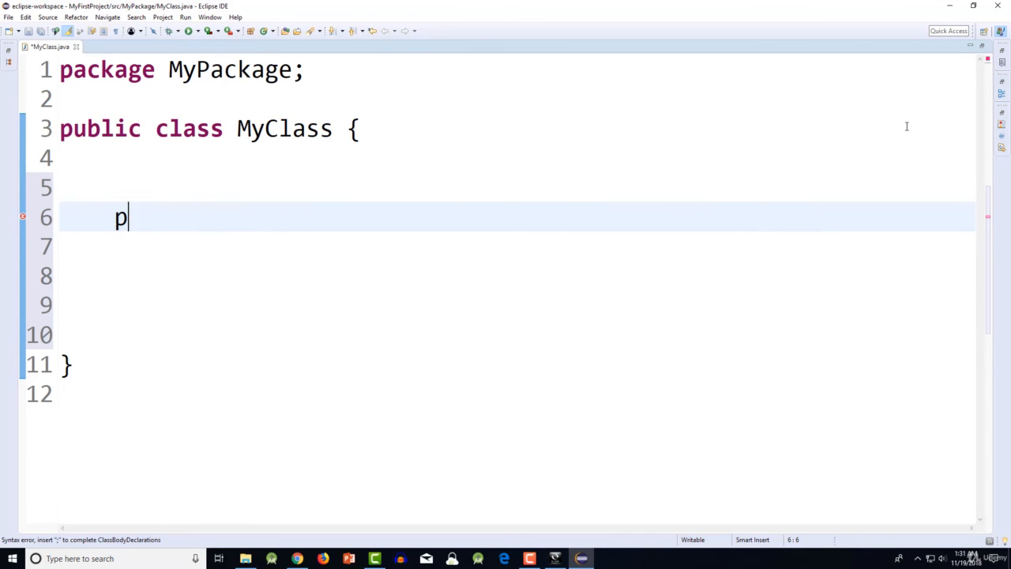
text(ubl)
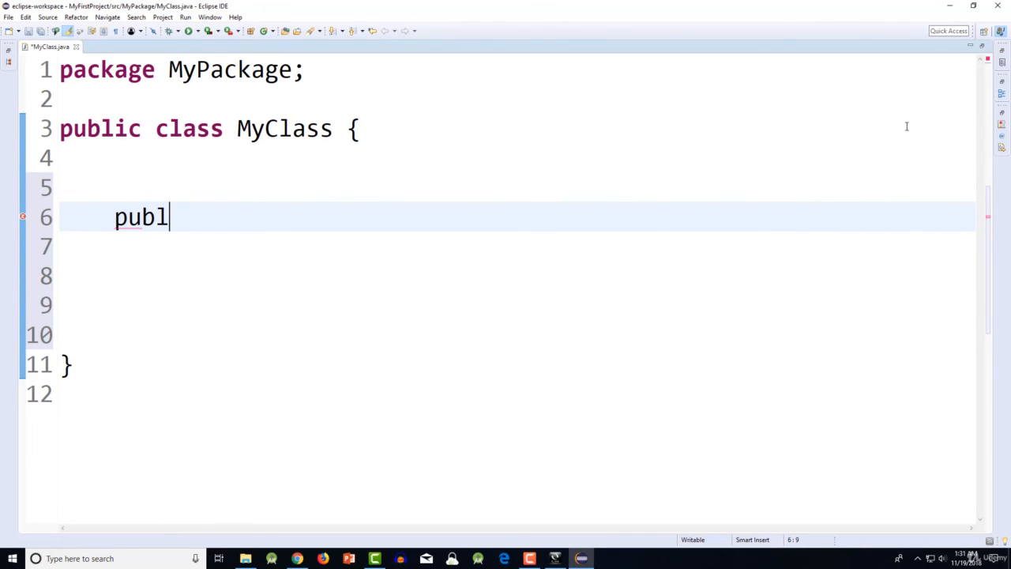
text(ic void main)
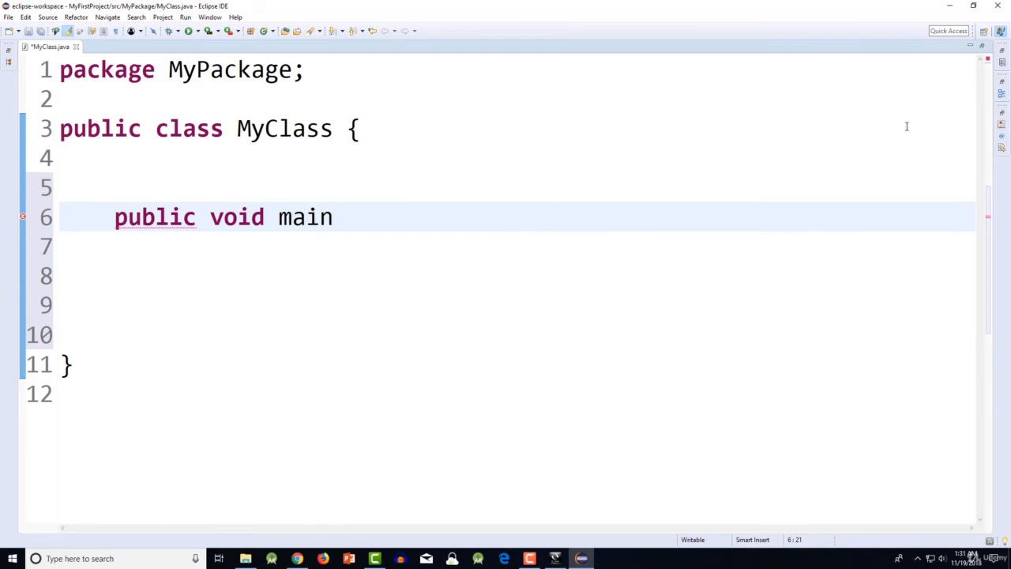
text(()
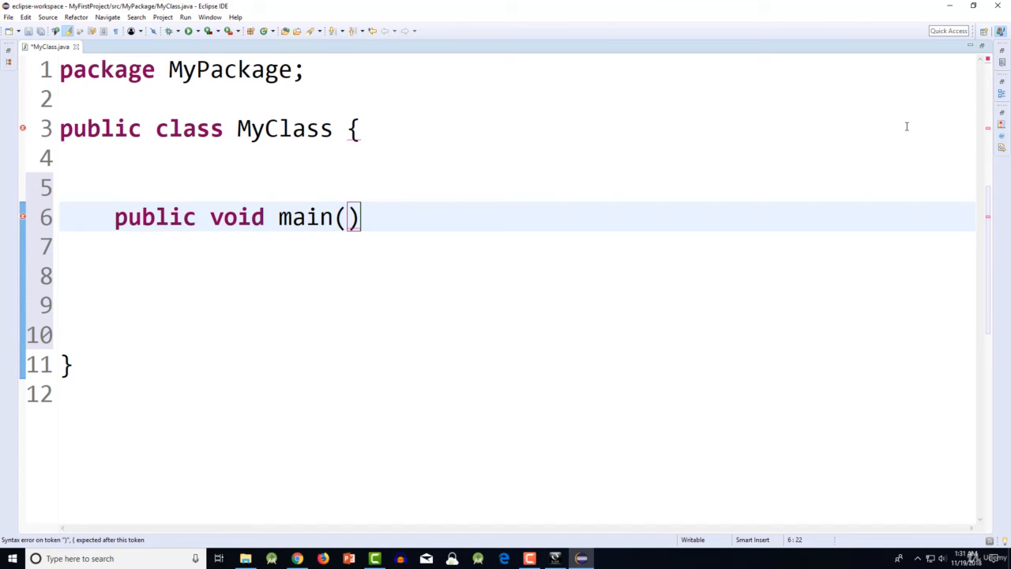
text(Stri)
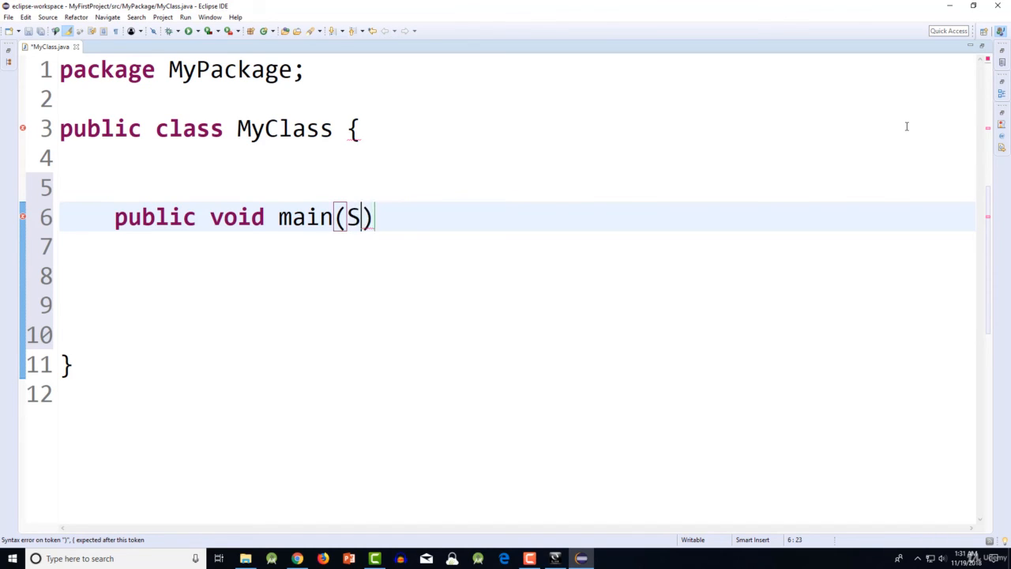
text(ng])
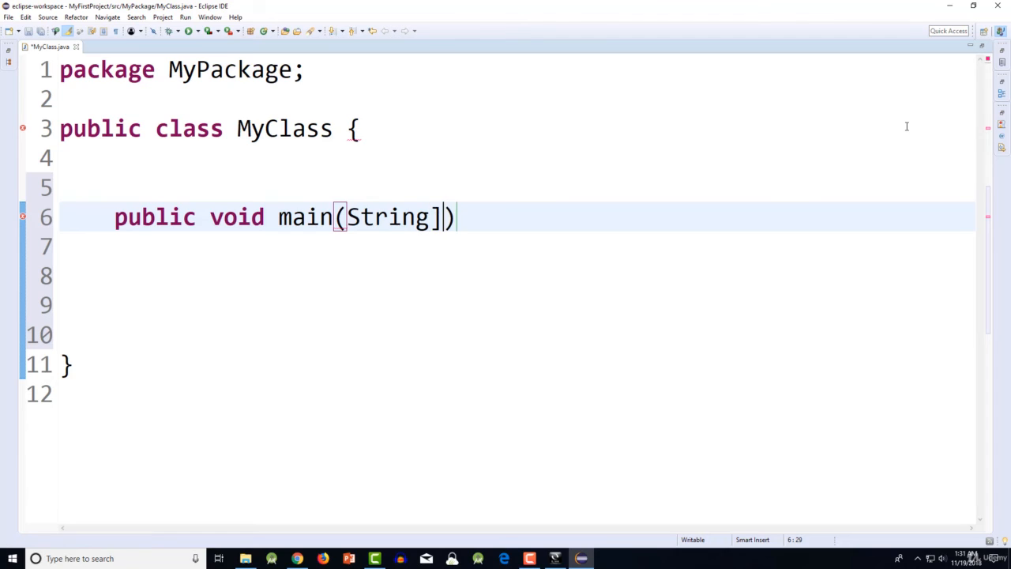
key(BackSpace)
text([] )
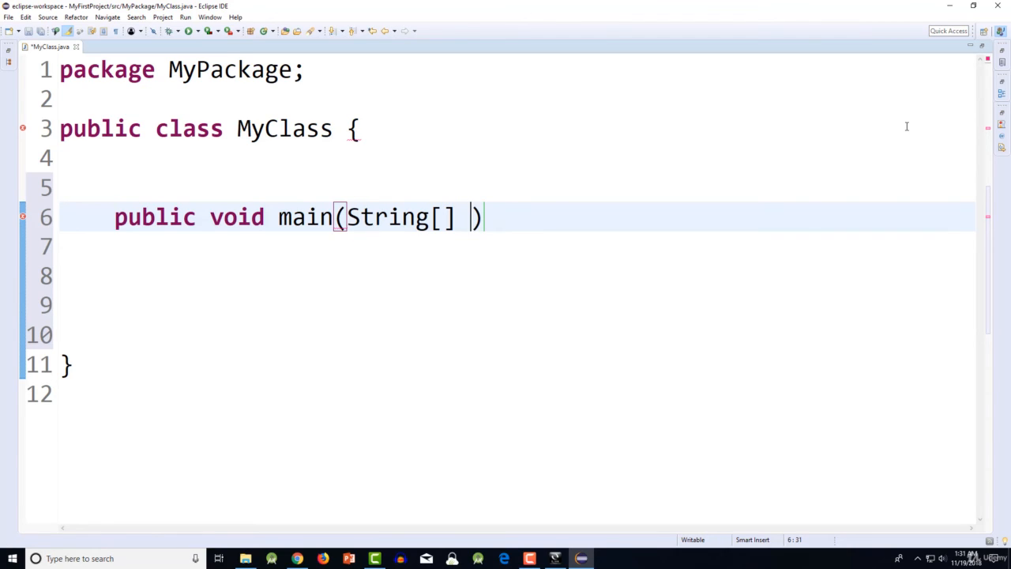
text(args))
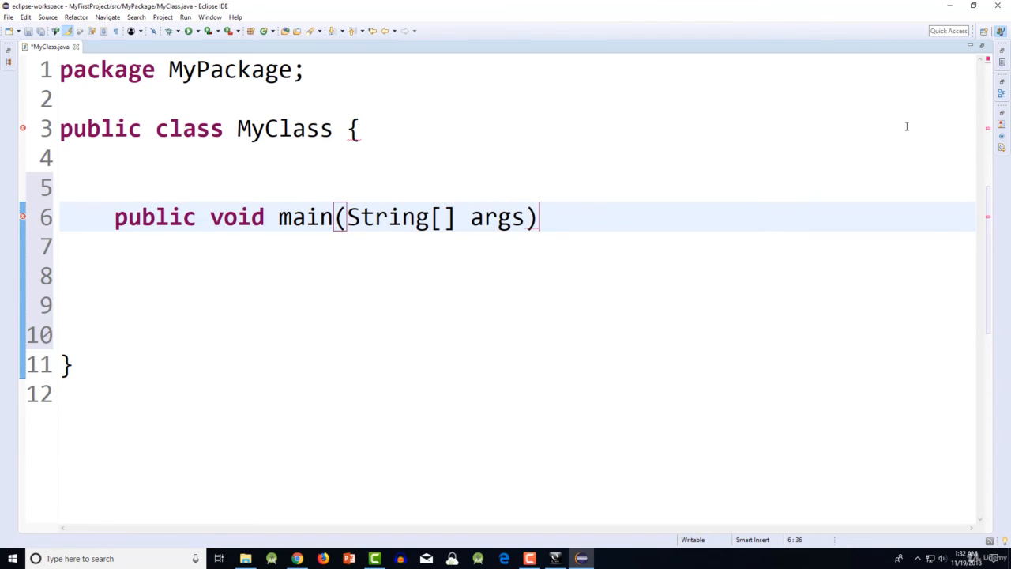
text( {)
key(Return)
key(Return)
key(Return)
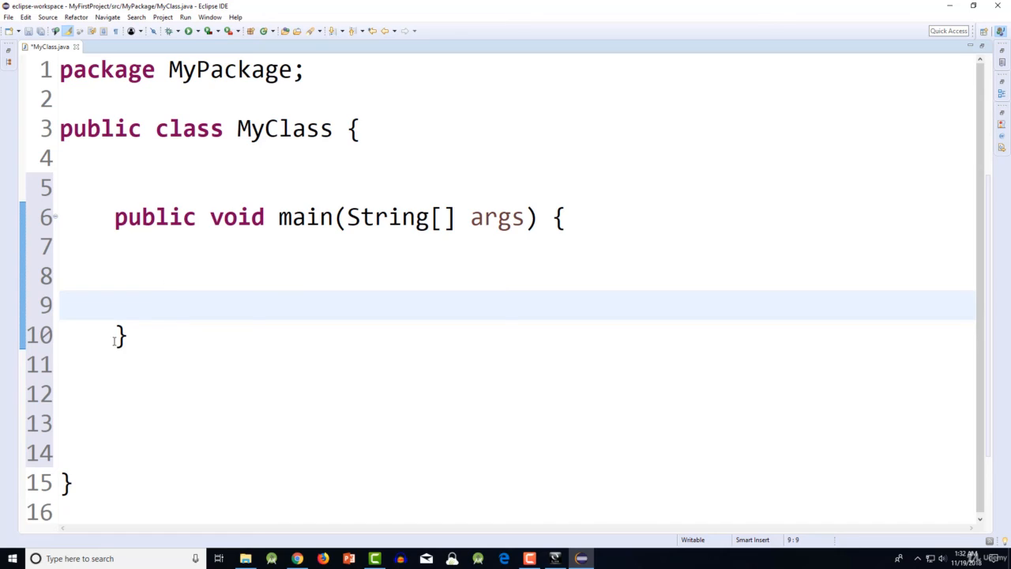
- Add the statement System.out.println("Hi There"); on line 8 inside the main method and dismiss the code suggestions
click(223, 285)
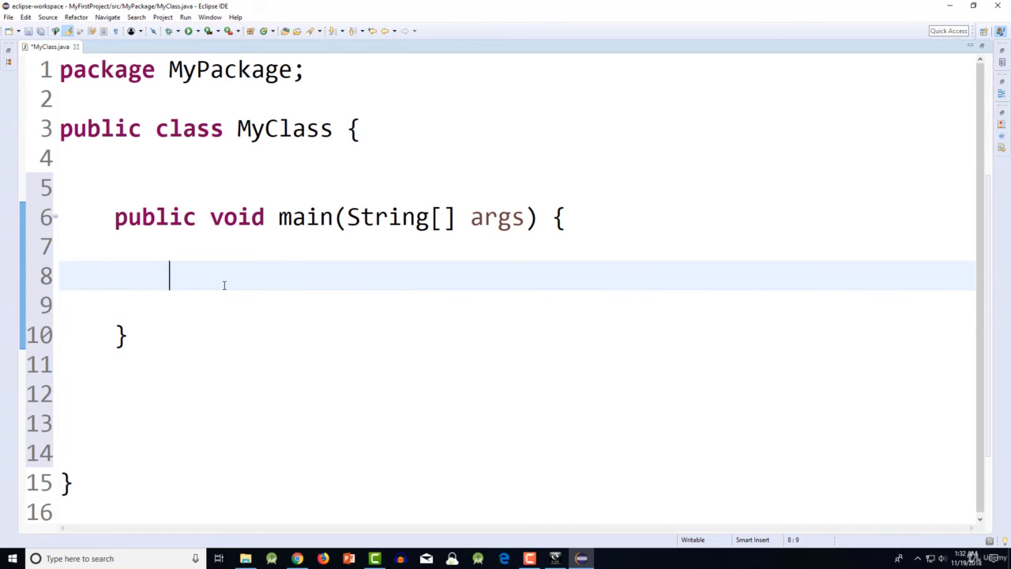
text(Sys)
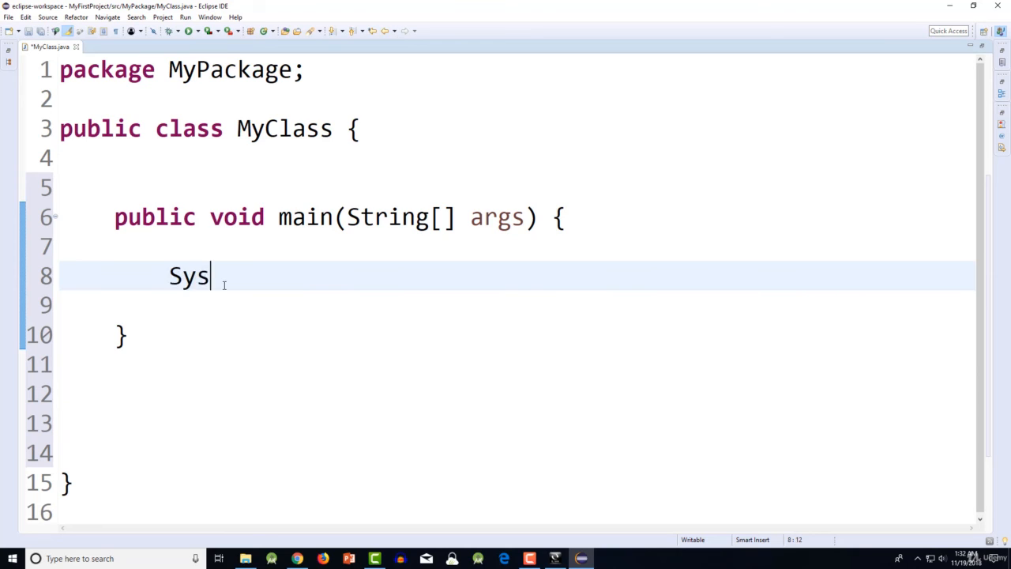
text(tem.)
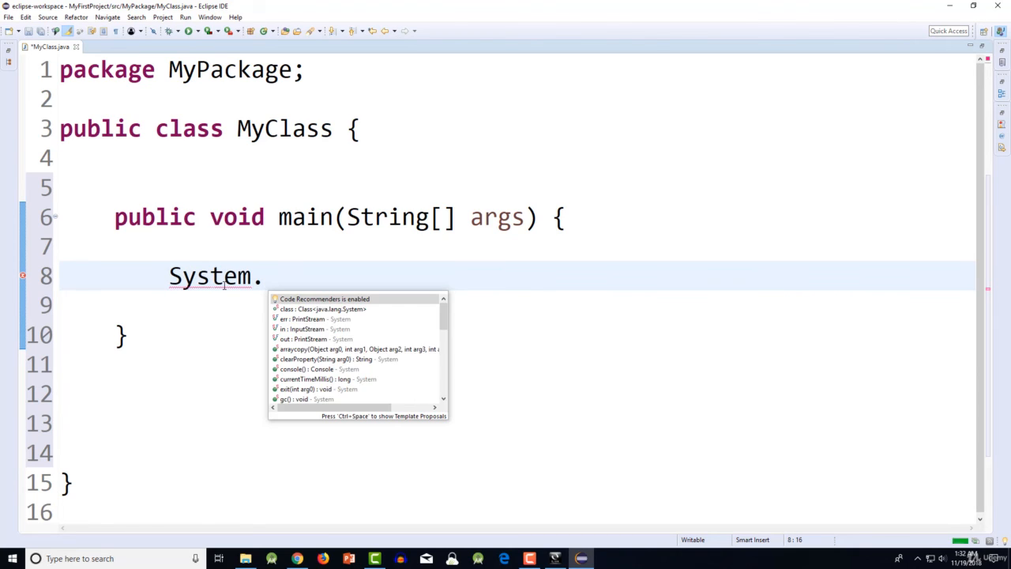
text(out)
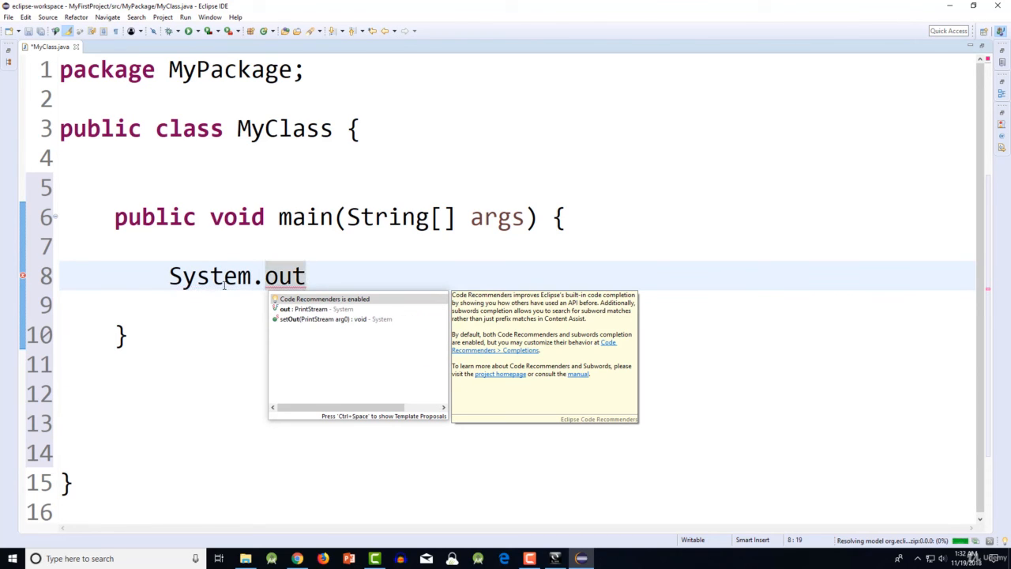
text(.println)
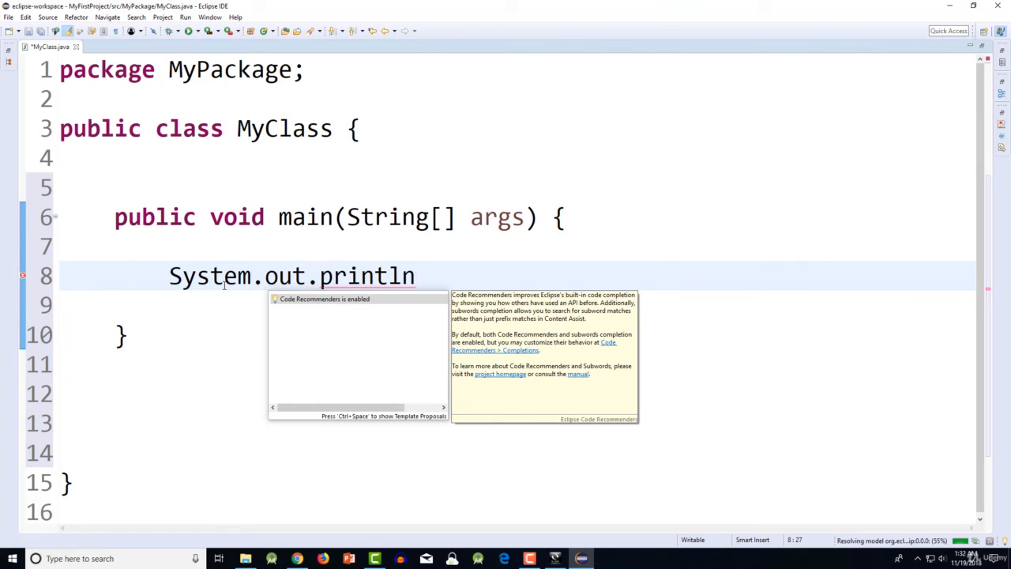
text((")
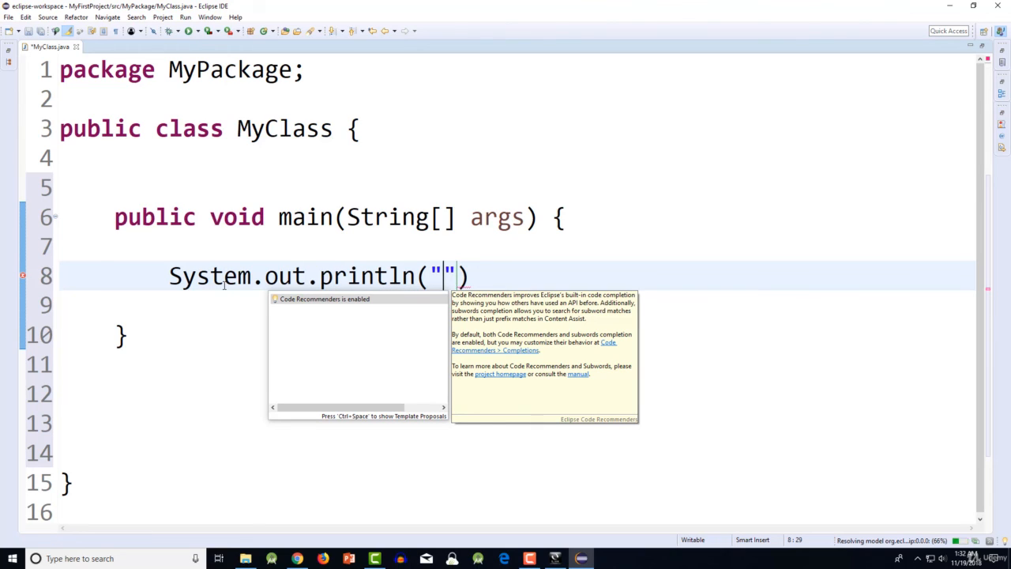
text(Hi Wor)
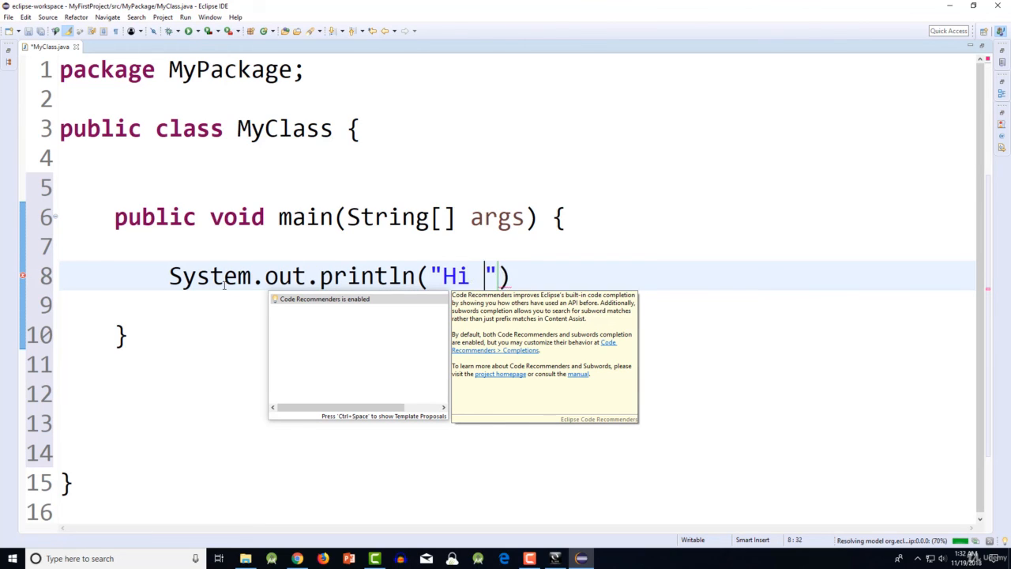
key(BackSpace)
key(BackSpace)
key(BackSpace)
text(There)
key(End)
text(;)
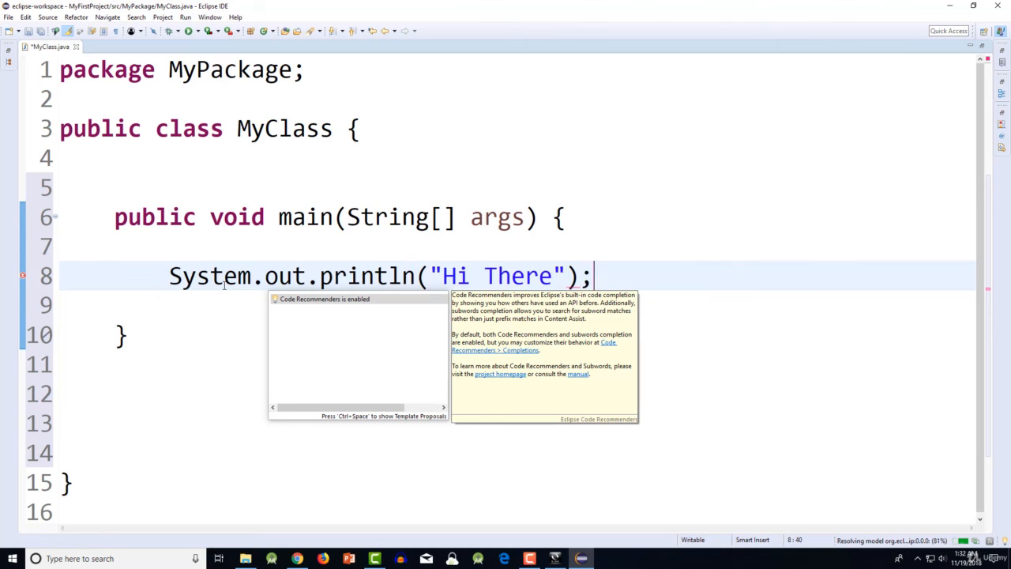
click(224, 276)
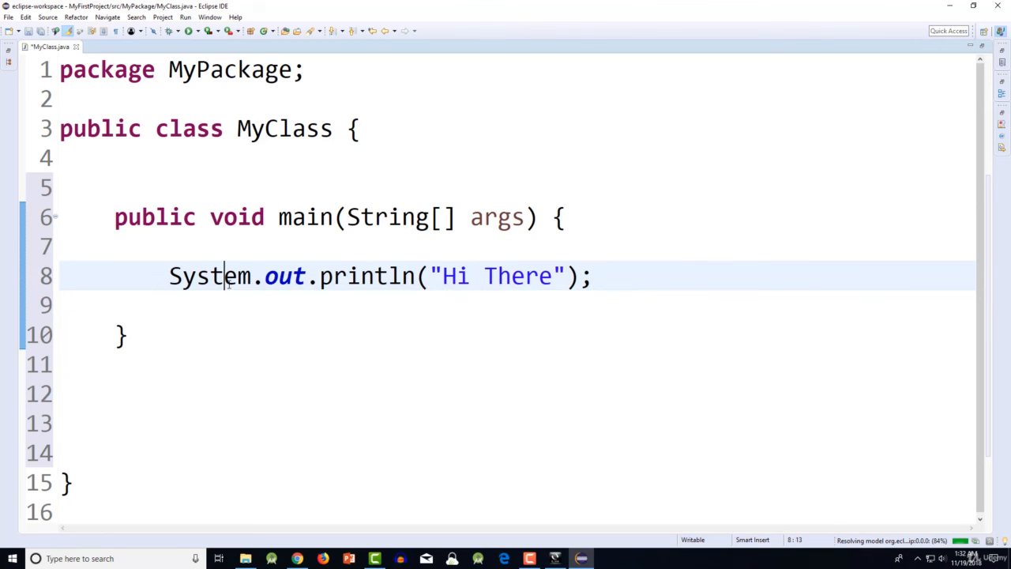
- Try to run the MyClass program
drag(630, 275, 134, 282)
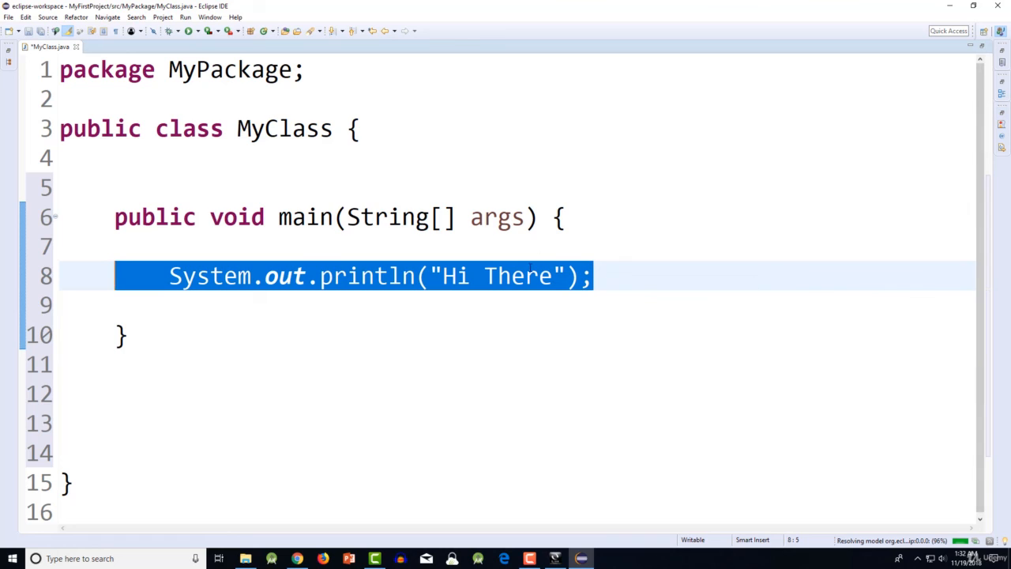
click(391, 260)
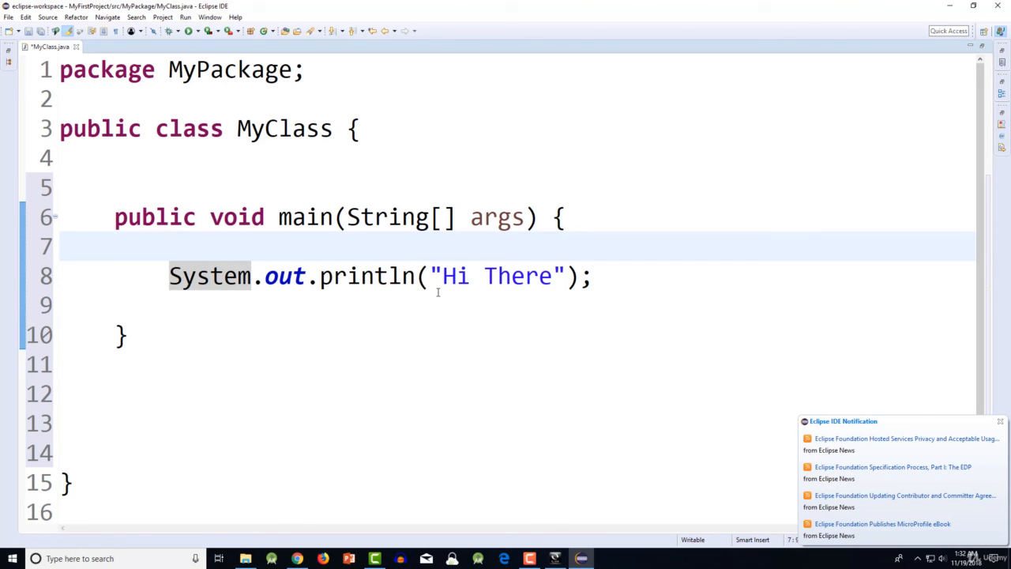
click(189, 32)
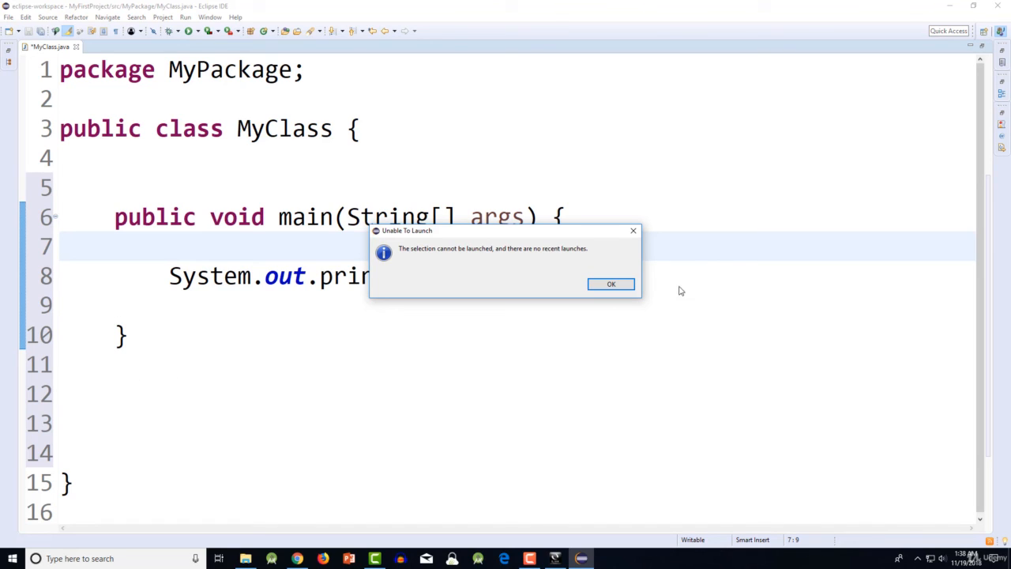
- Dismiss the launch message and add the keyword static between public and void in the main method declaration on line 6
click(626, 286)
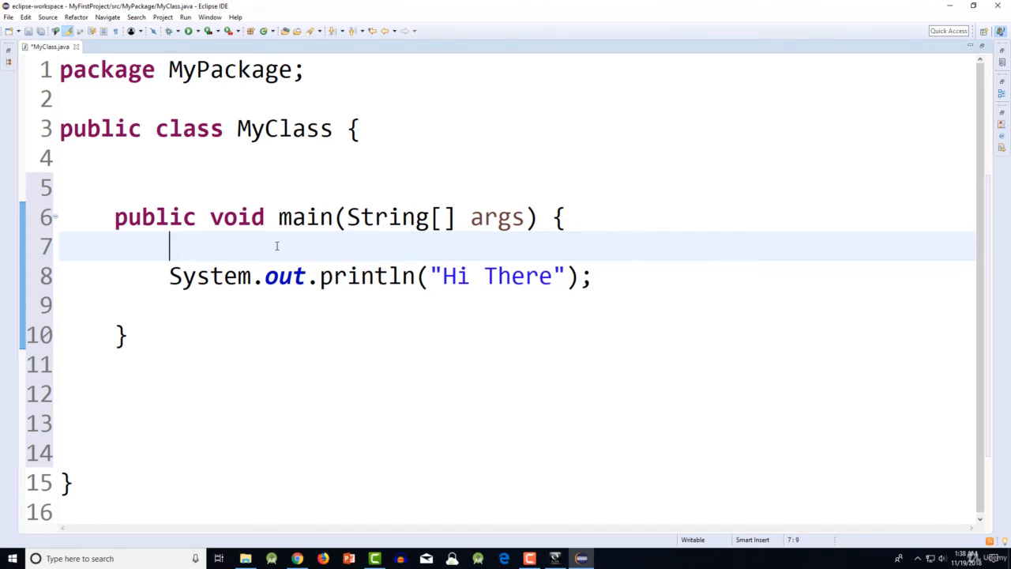
click(198, 222)
text(stativ)
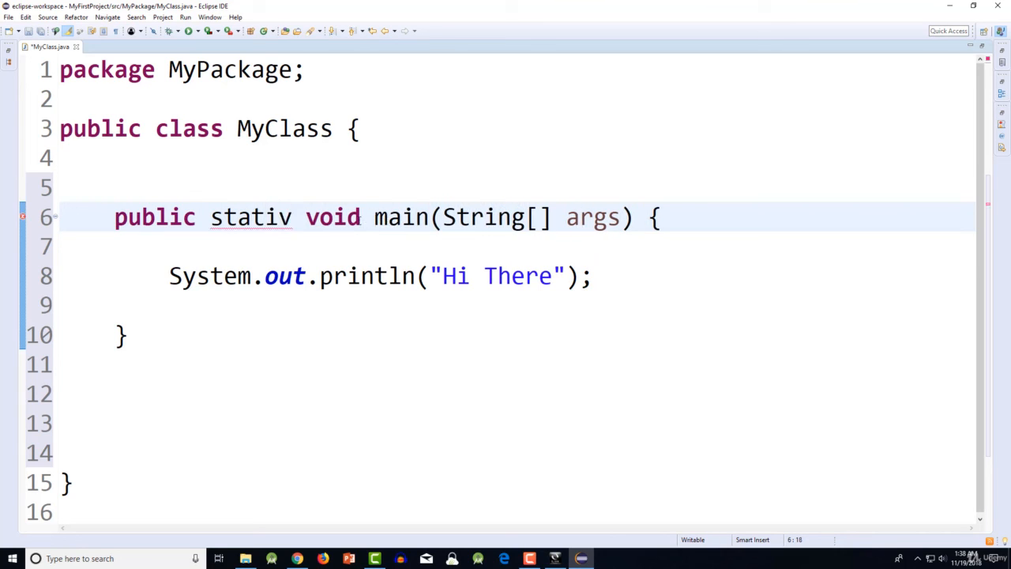
key(BackSpace)
text(c)
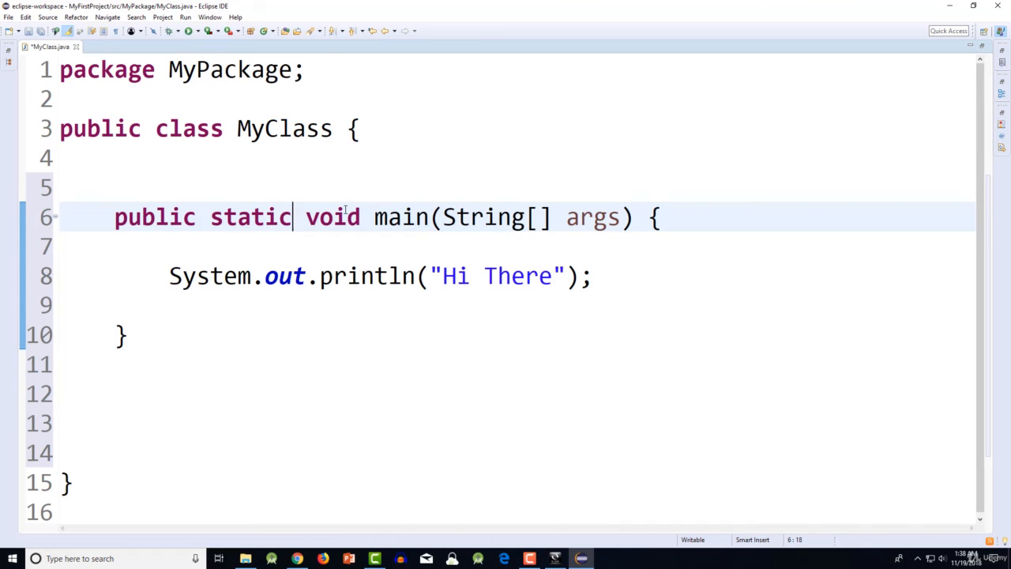
double_click(252, 219)
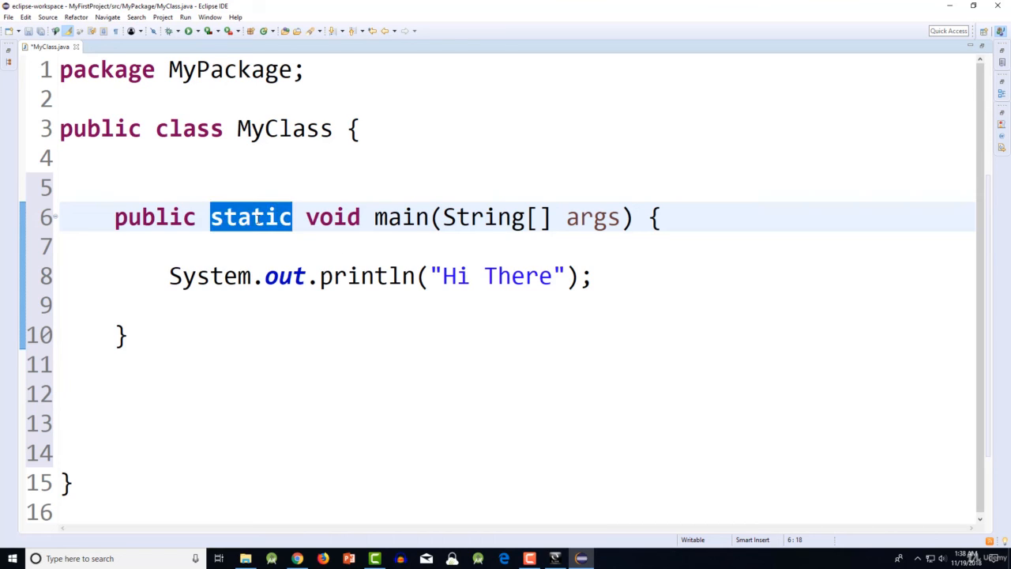
- Run the MyClass program, saving MyClass.java and enabling the option to always save resources before launching
click(428, 281)
click(190, 32)
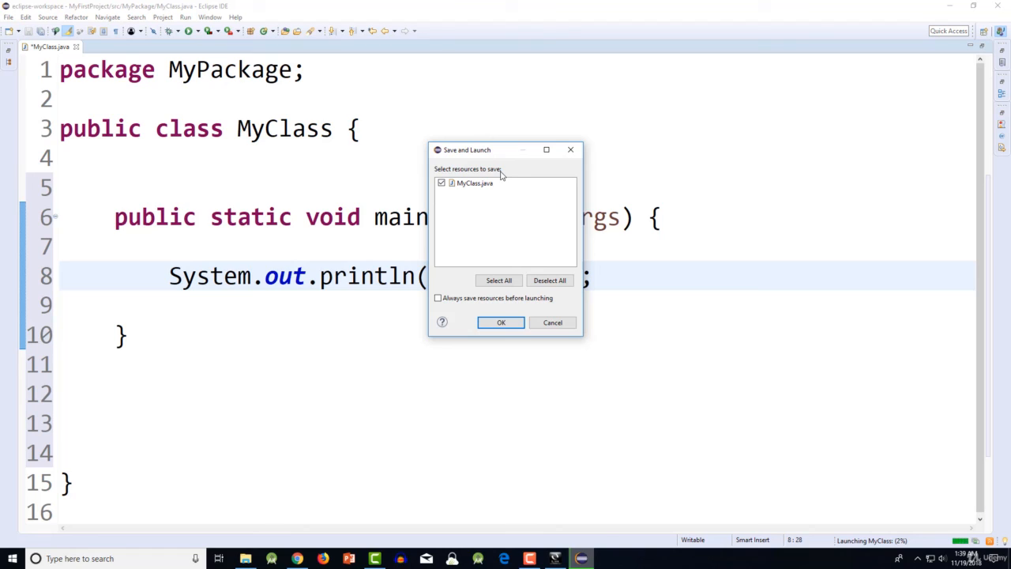
click(443, 299)
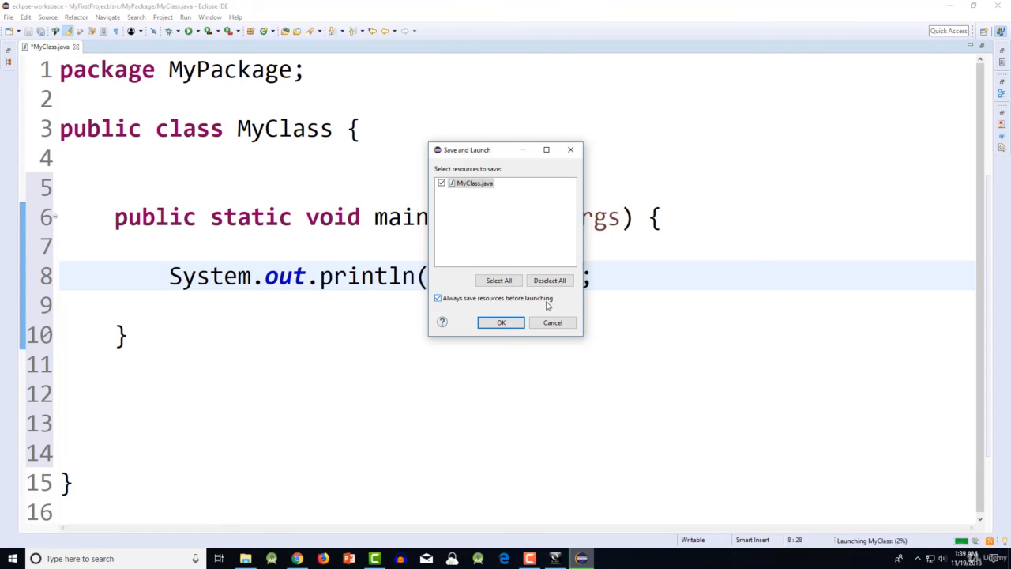
click(501, 324)
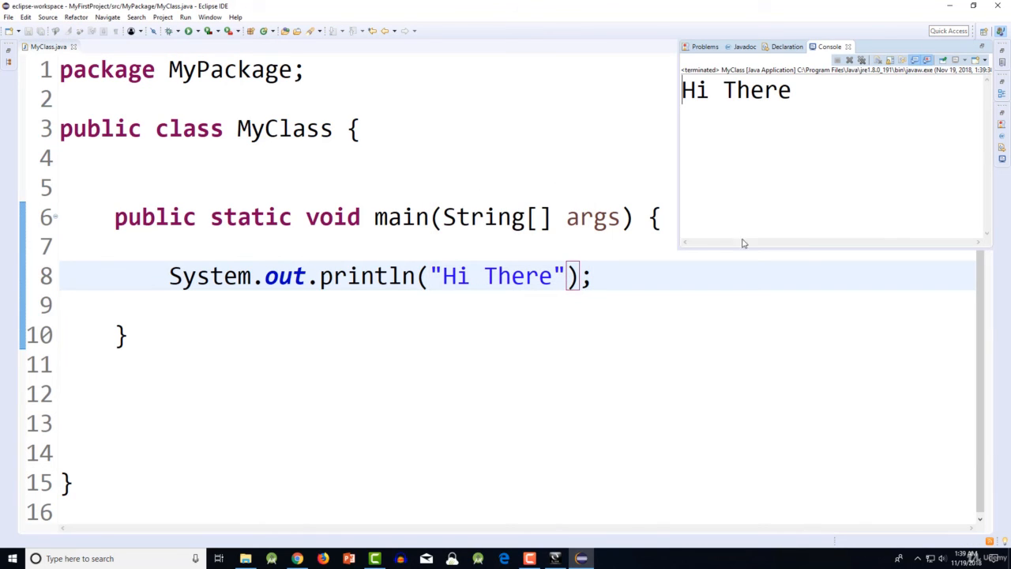
- Make the console view taller and select the program's whole output line in it
drag(743, 243, 760, 413)
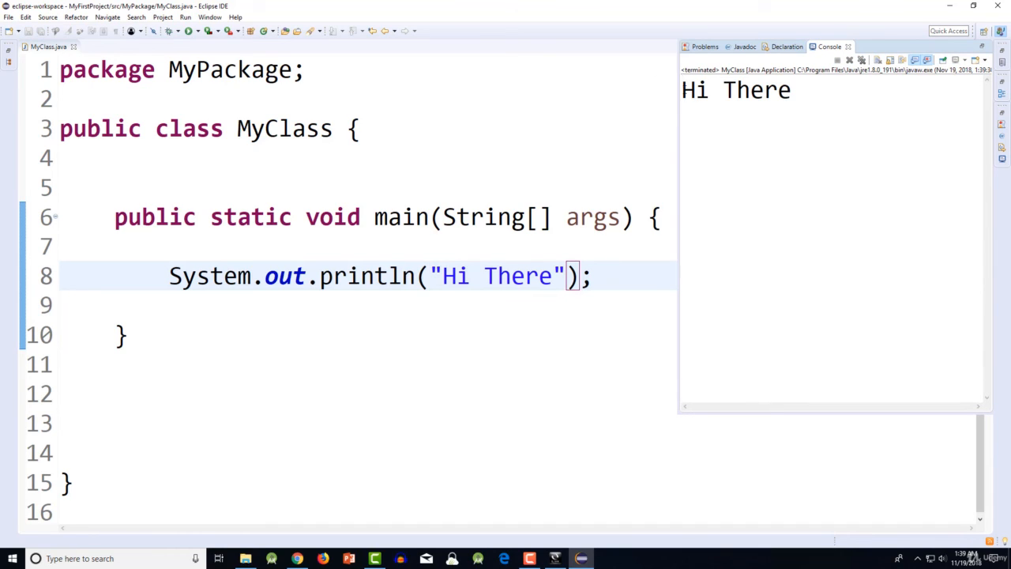
drag(681, 90, 864, 90)
click(824, 124)
drag(779, 90, 682, 90)
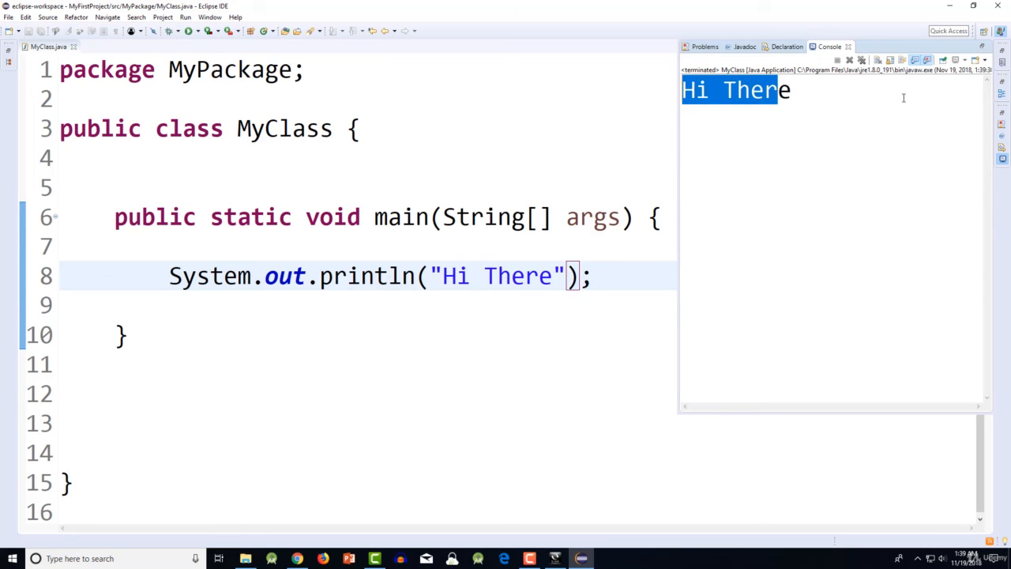
drag(903, 97, 621, 99)
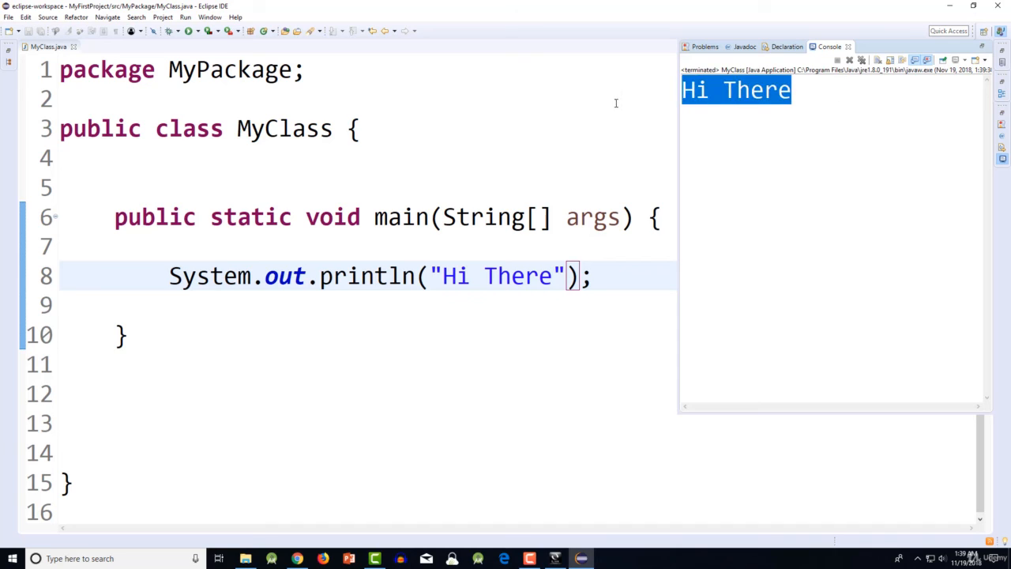